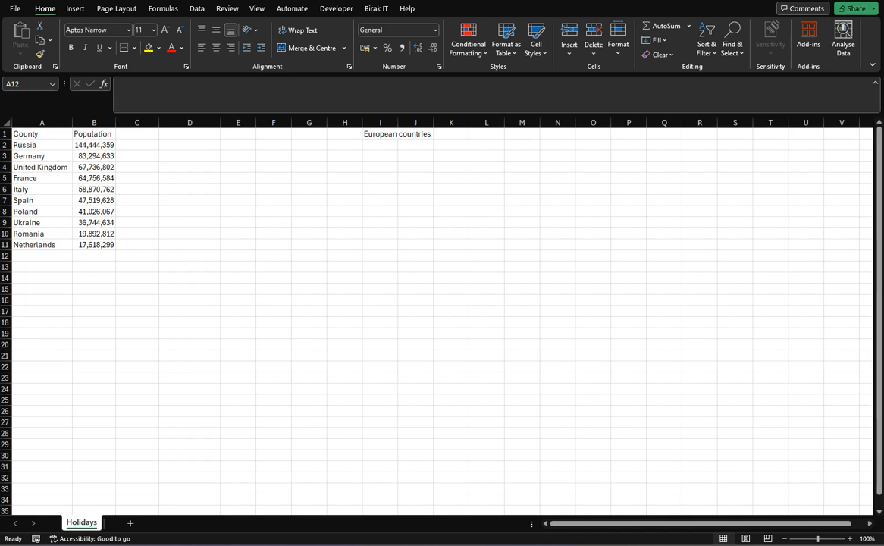
- Enter the label "Total" in cell A12 below the list of countries
left_click(27, 253)
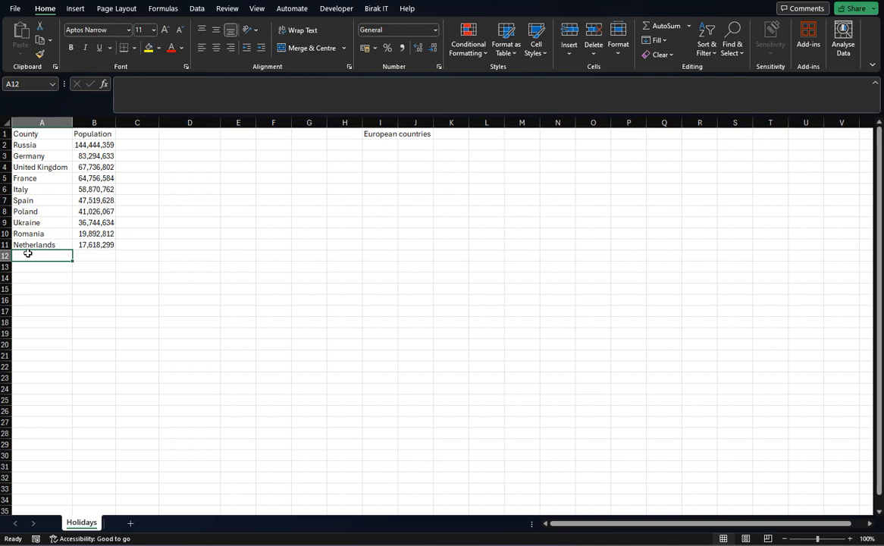
type("Total")
key("Tab")
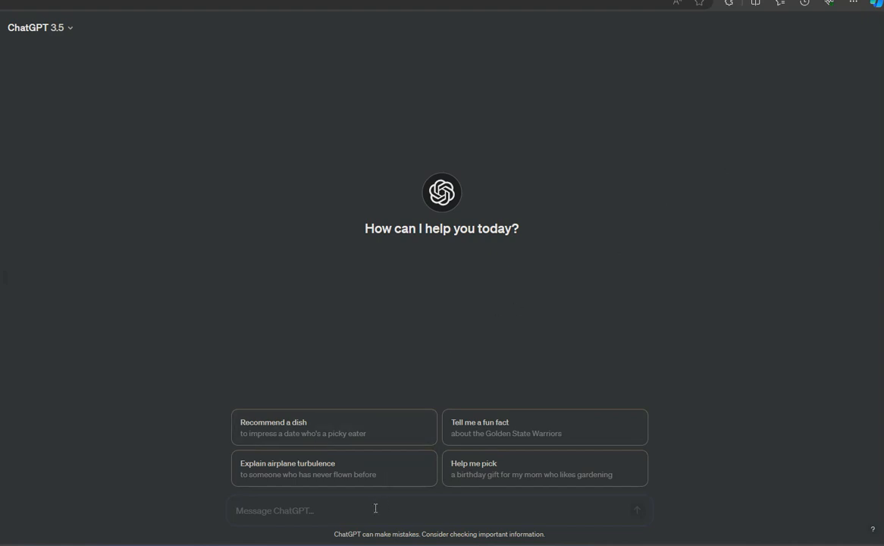
- Switch to ChatGPT and ask it to create an Excel formula that totals B2 to B11 and shows the answer in B12
mouse_move(270, 545)
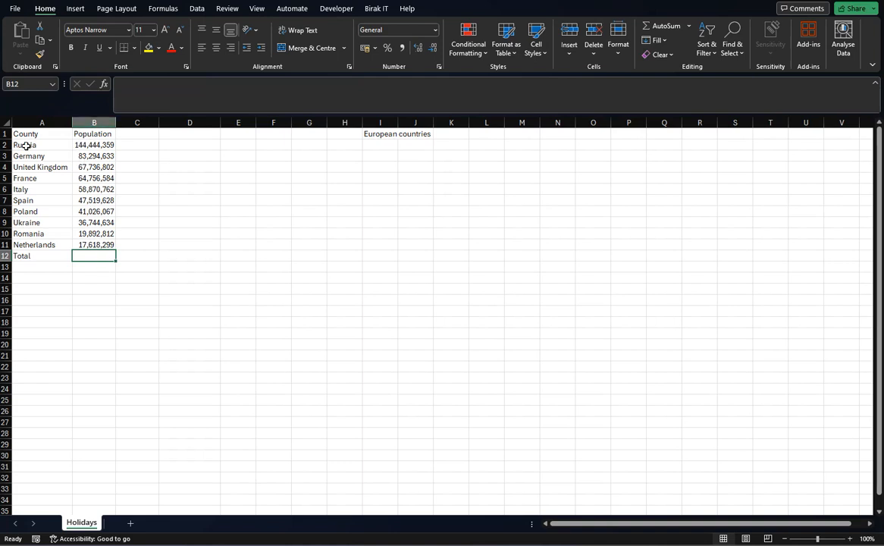
left_click(83, 144)
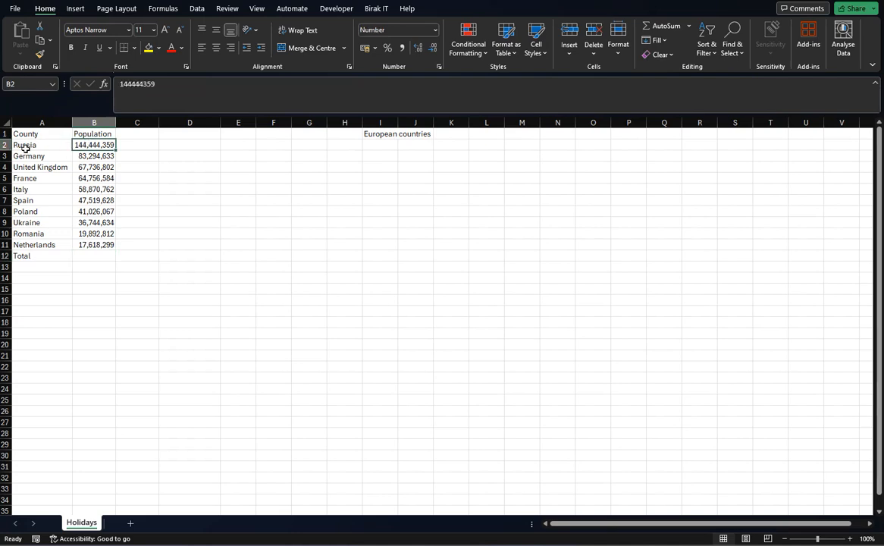
left_click(91, 246)
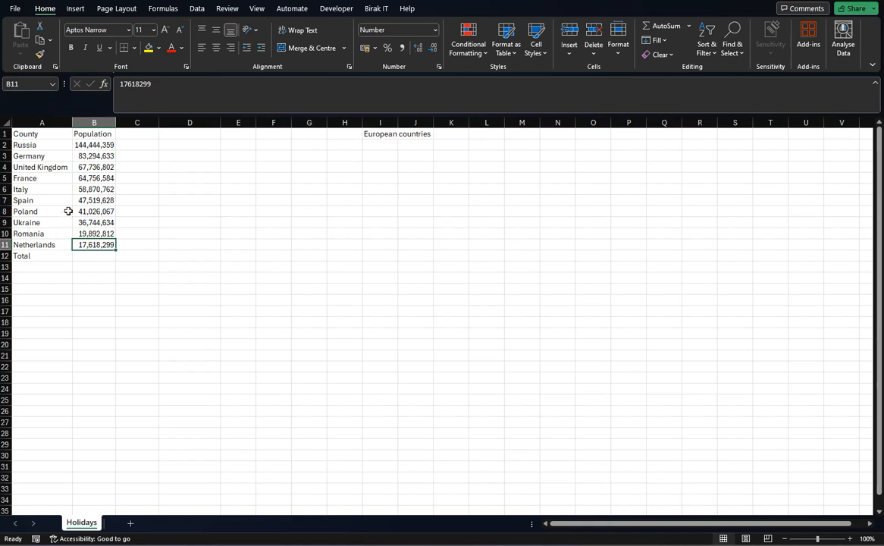
left_click(96, 256)
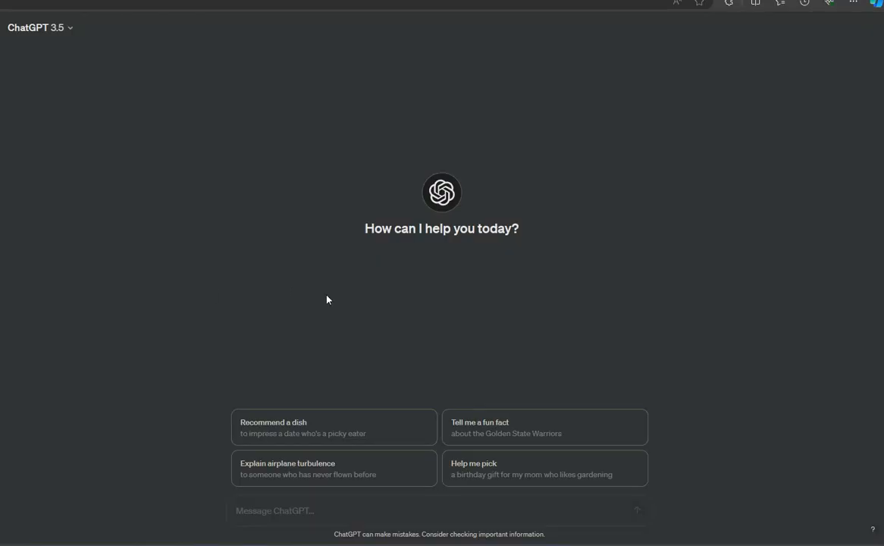
left_click(355, 501)
type("cr")
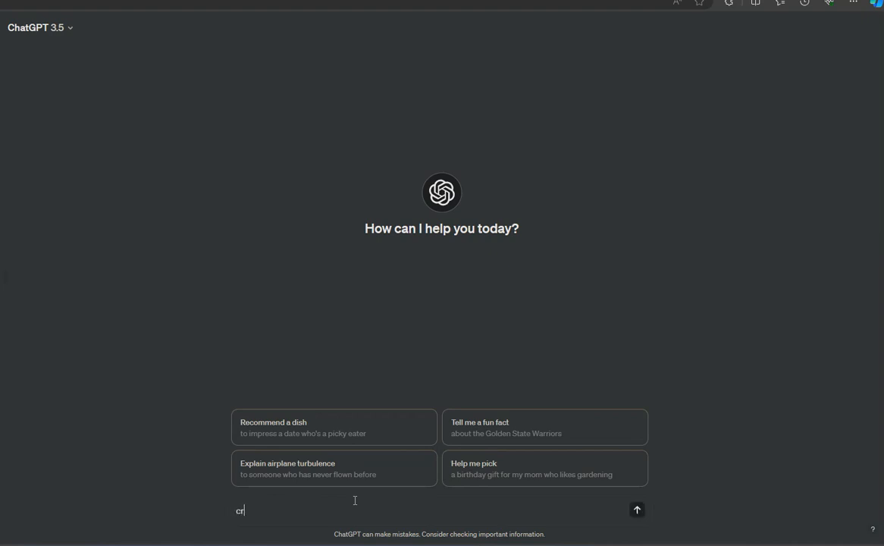
type("eate formula in excel to ")
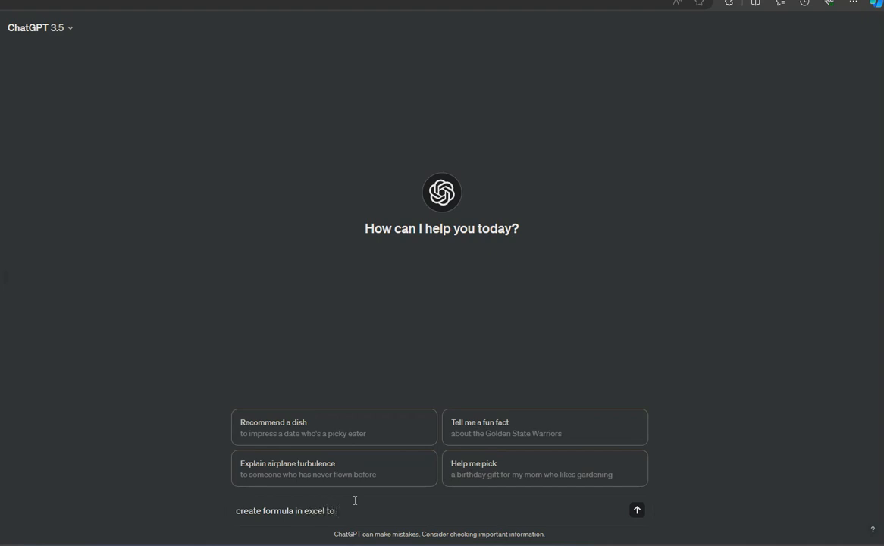
type("total B2 to B11. Show the answer in B12")
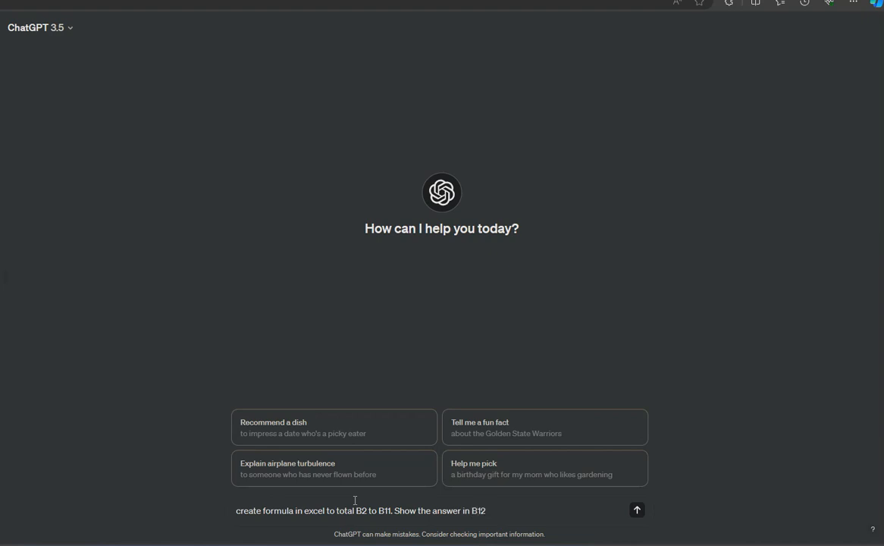
key("Return")
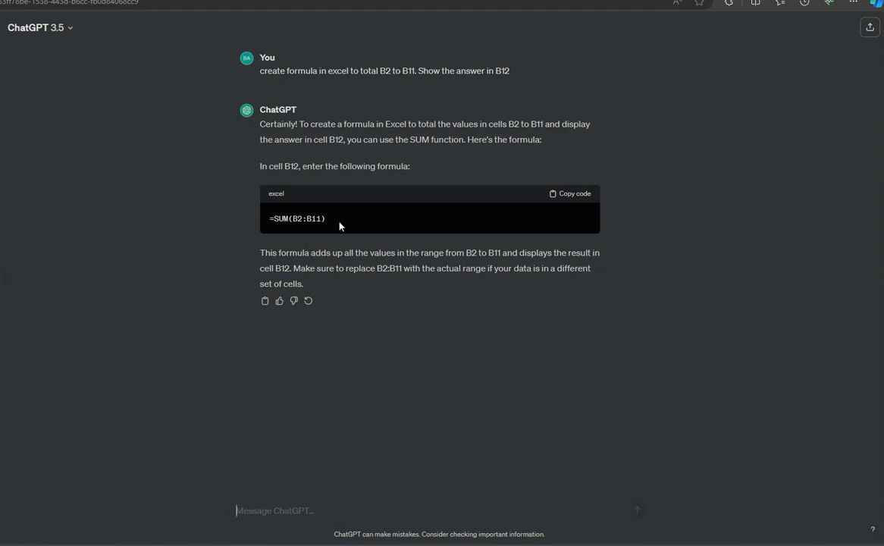
- Copy the suggested formula from ChatGPT and enter =SUM(B2:B11) in cell B12 of the Excel worksheet
left_click(561, 199)
key("alt+Tab")
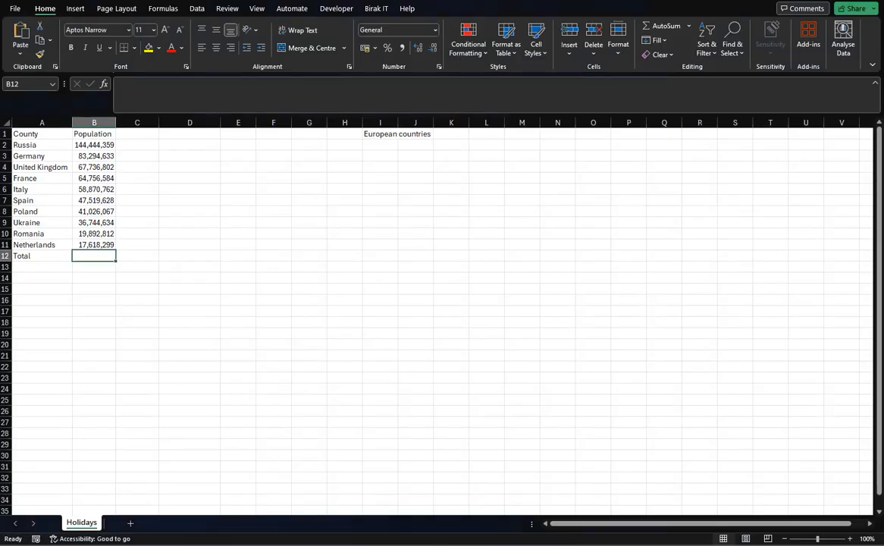
left_click(165, 104)
key("ctrl+v")
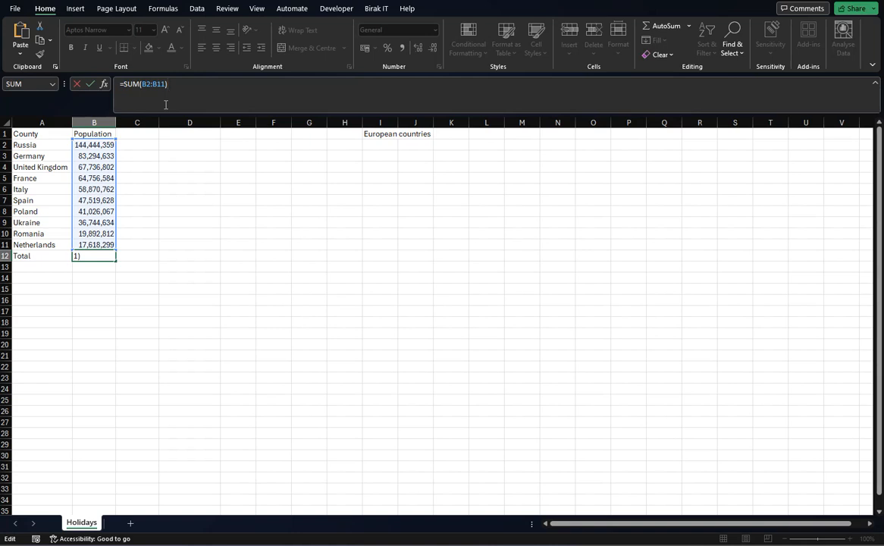
key("Return")
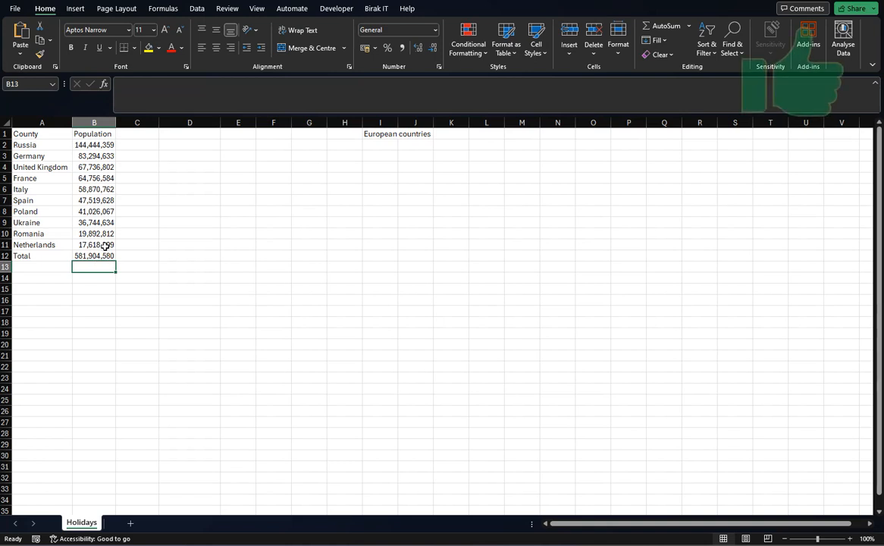
- Check the sum of the population values in B2 to B11 against the total in B12
left_click(97, 146)
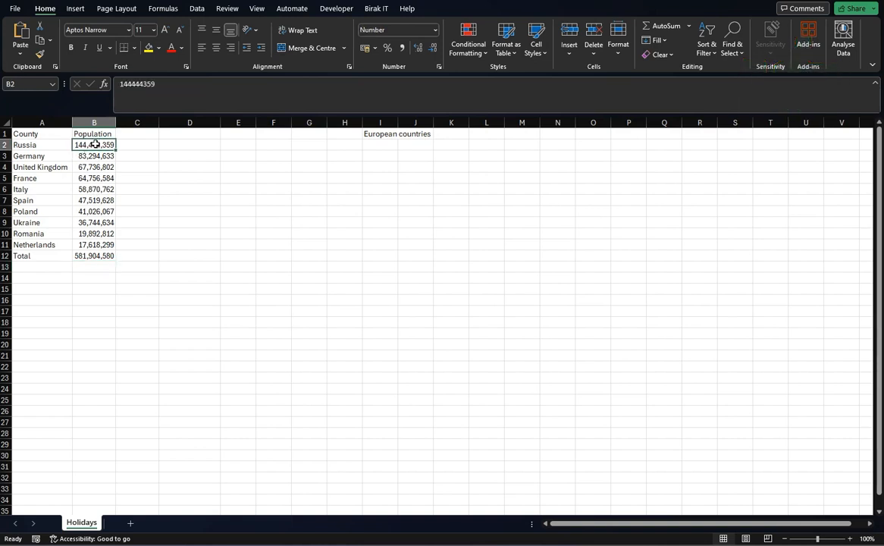
left_click_drag(94, 144, 91, 168)
left_click_drag(91, 149, 89, 145)
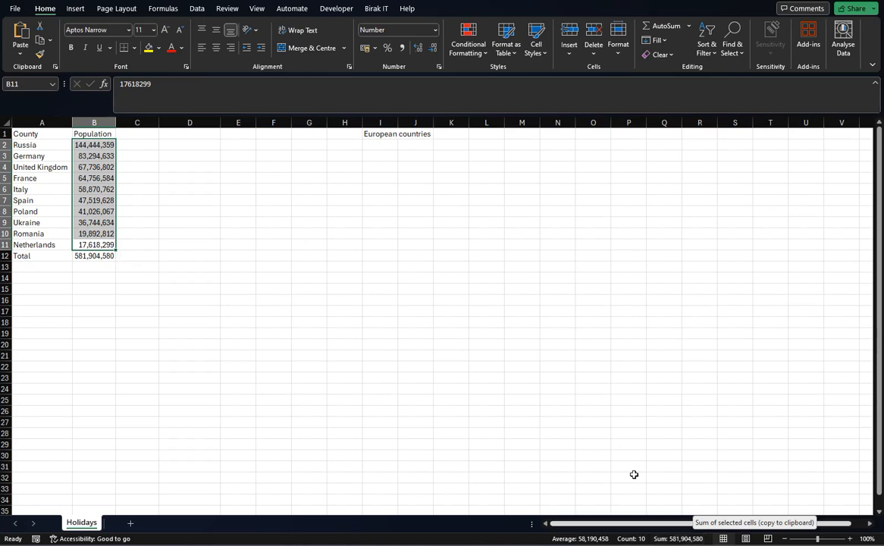
left_click(102, 256)
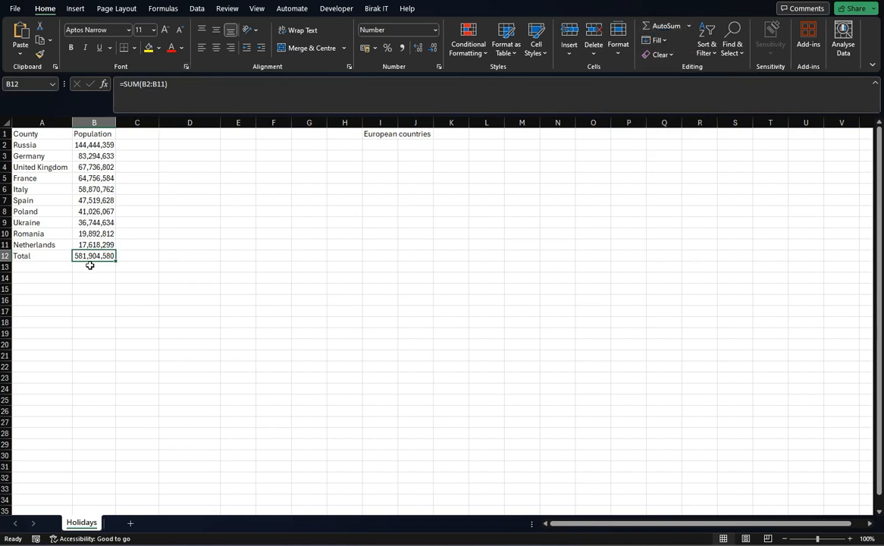
- Add the heading "Percentage" in cell C1 next to the Population column
left_click(125, 148)
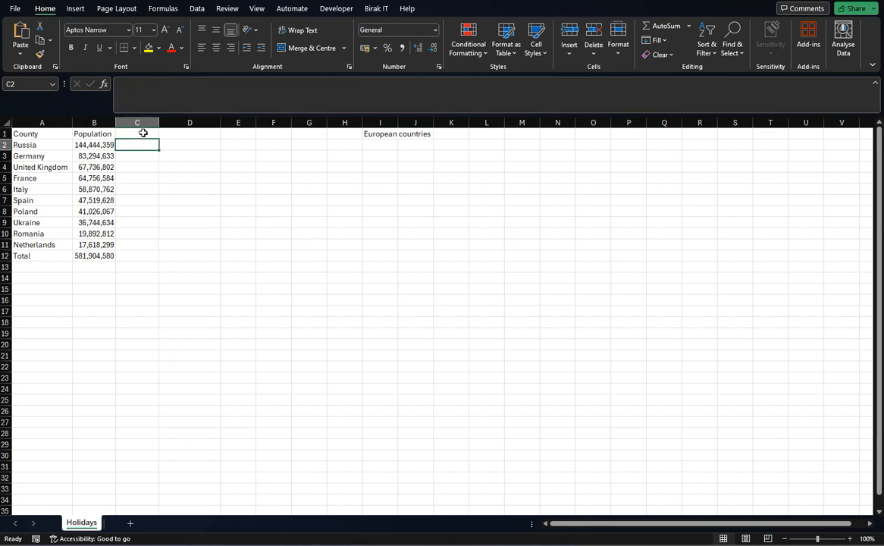
left_click_drag(138, 147, 151, 241)
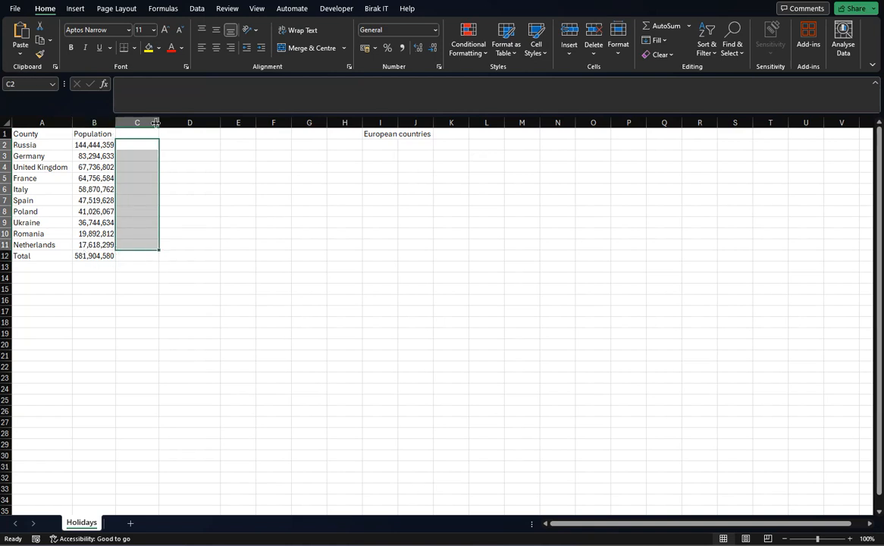
left_click(134, 135)
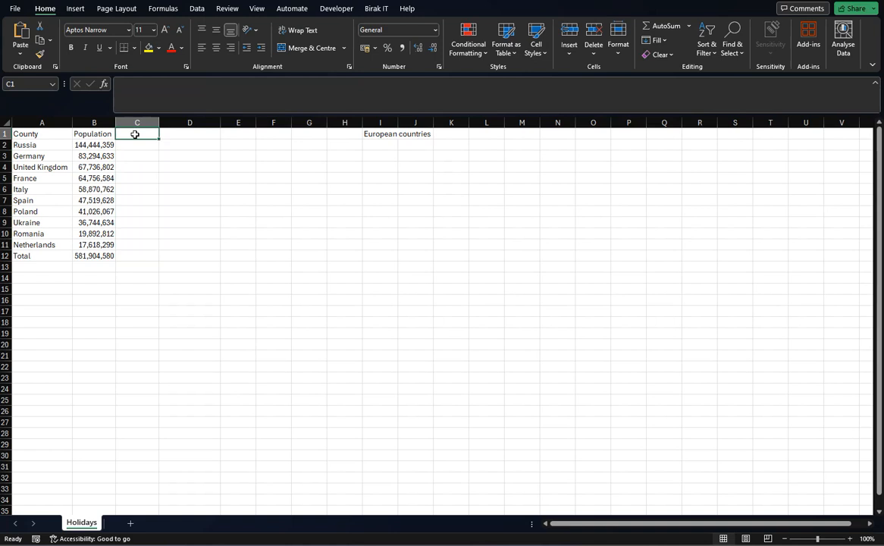
type("Percentage")
key("Return")
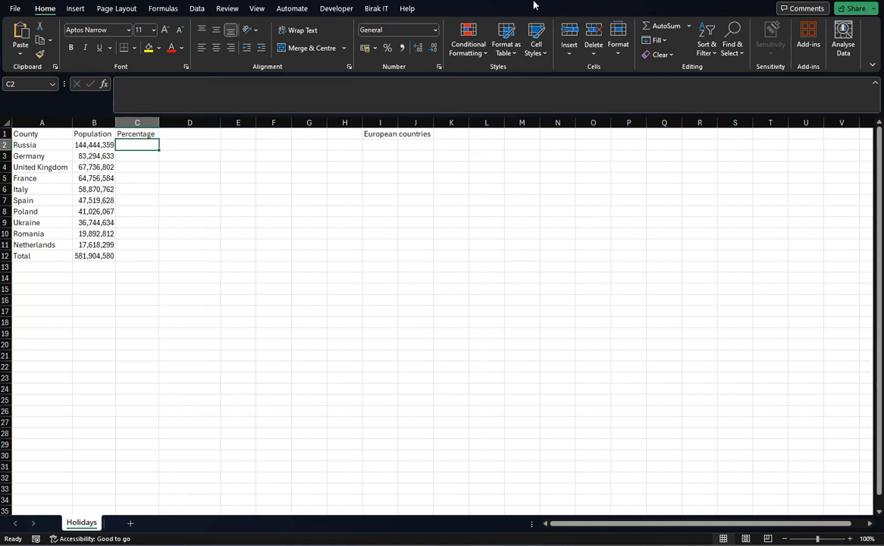
- Review the percentage prompt and reply in ChatGPT, and compare them with cells B2, B12 and C2 in the Excel worksheet
left_click(830, 1)
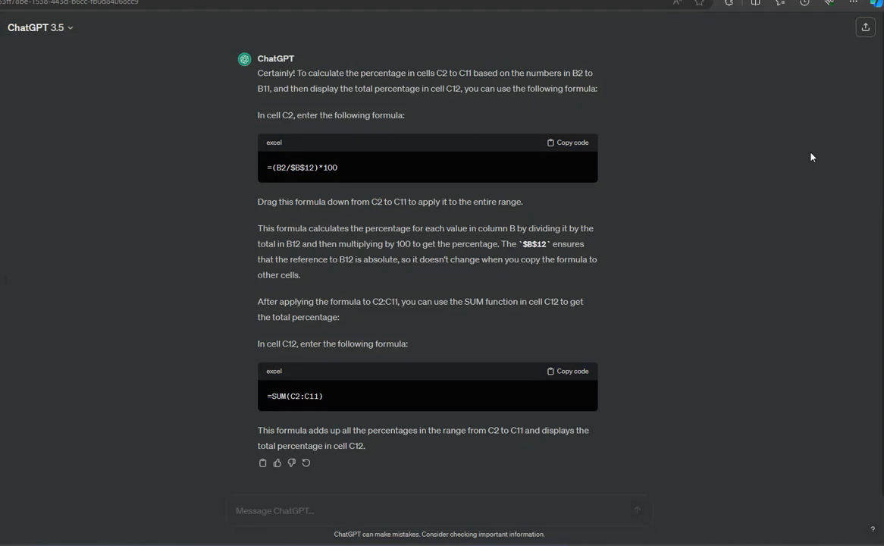
scroll(634, 228, "up", 3)
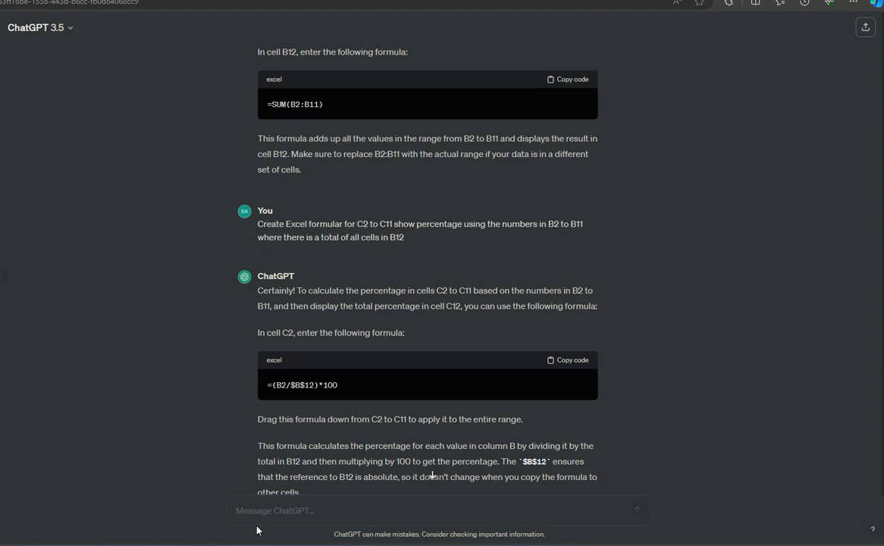
left_click(275, 544)
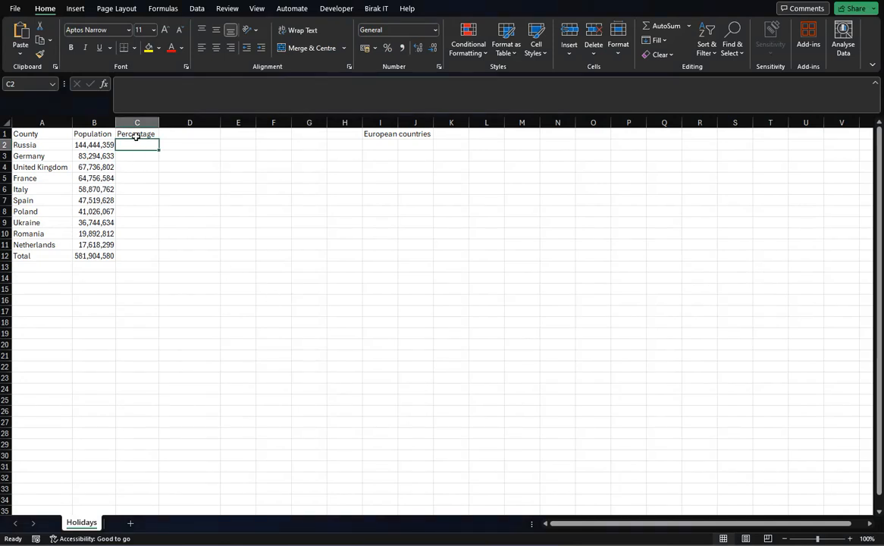
left_click(78, 145)
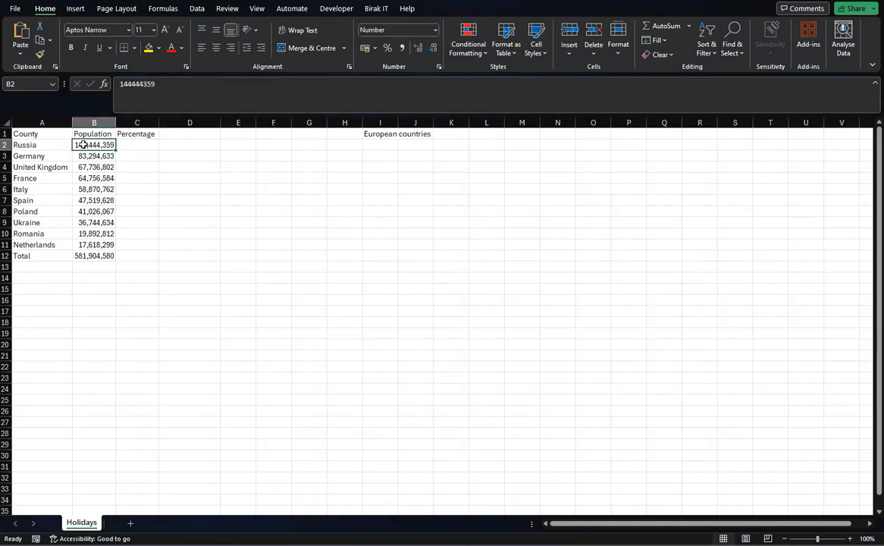
left_click(96, 259)
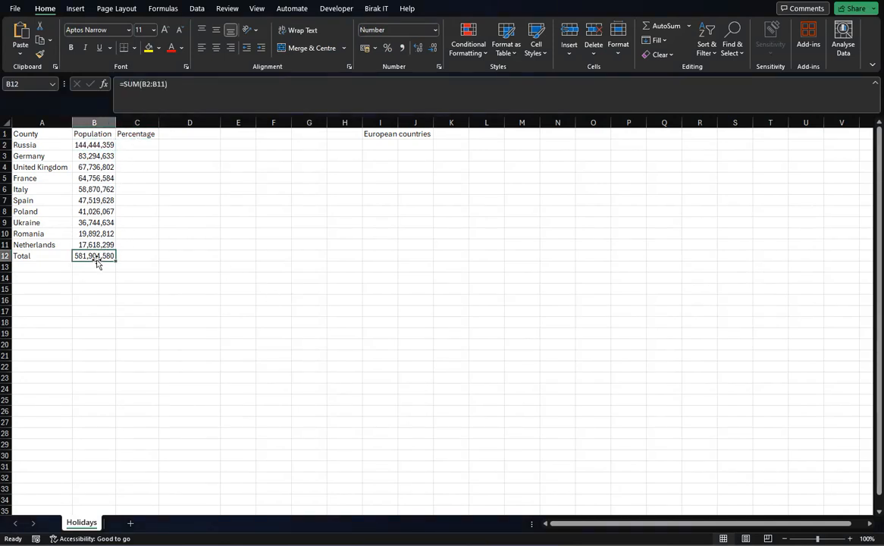
left_click(124, 146)
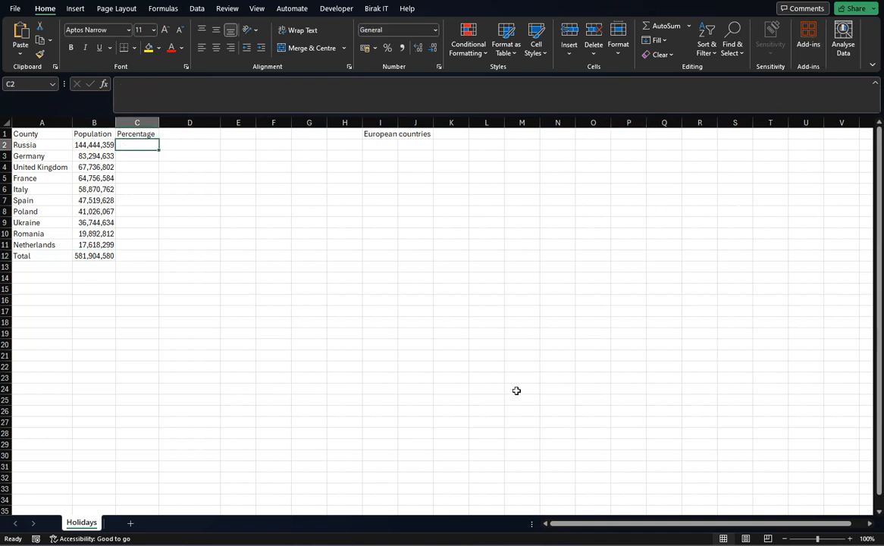
- Copy the percentage formula from ChatGPT's reply and enter =(B2/$B$12)*100 in cell C2 of the Excel worksheet
key("alt+Tab")
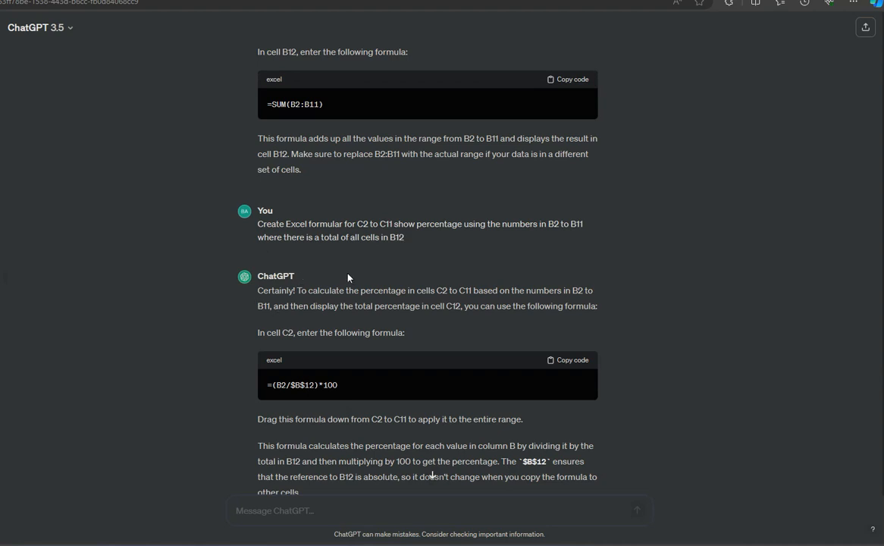
scroll(348, 277, "down", 3)
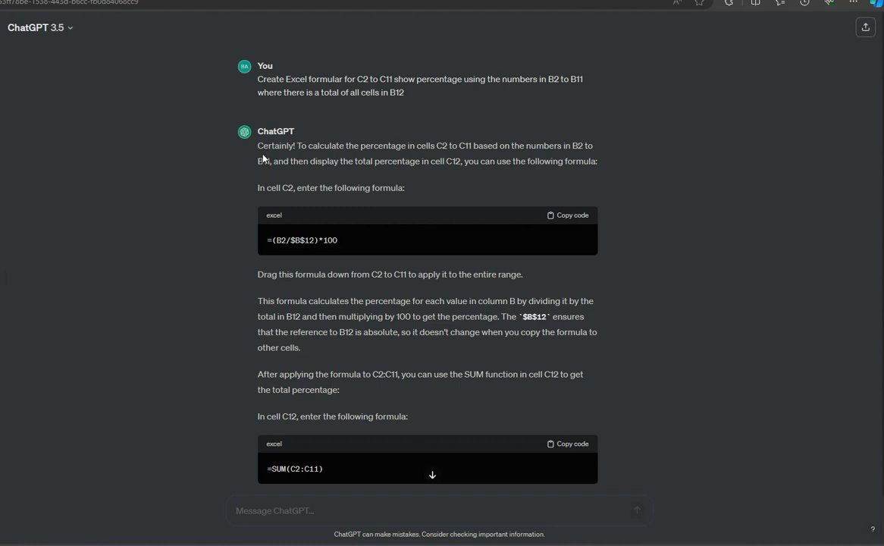
left_click_drag(338, 240, 265, 242)
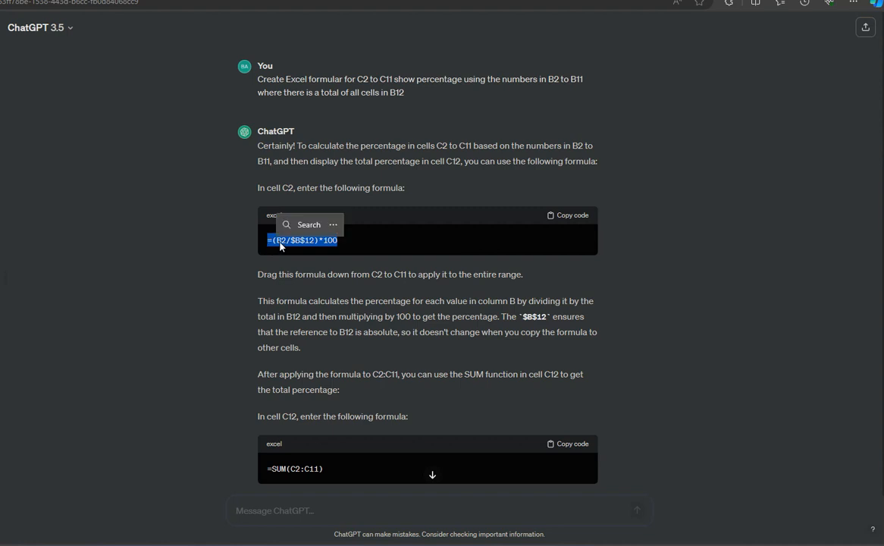
left_click(572, 218)
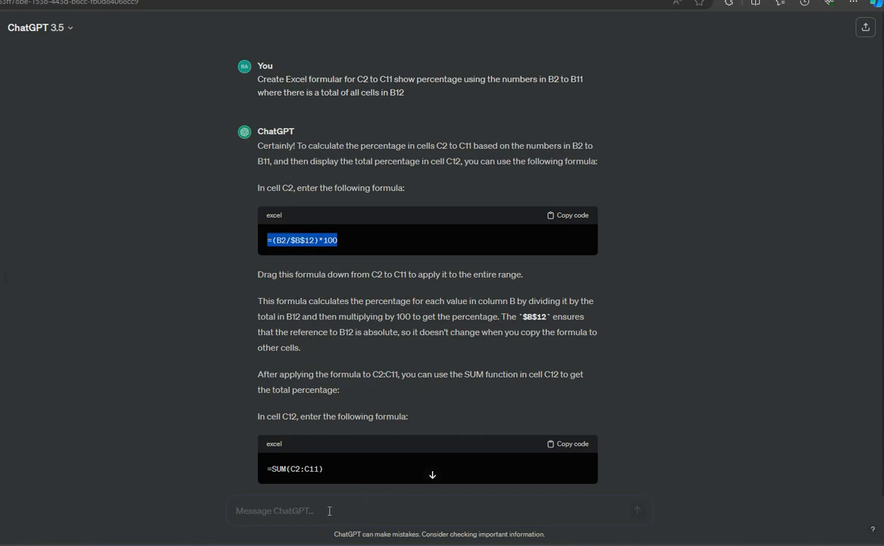
key("alt+Tab")
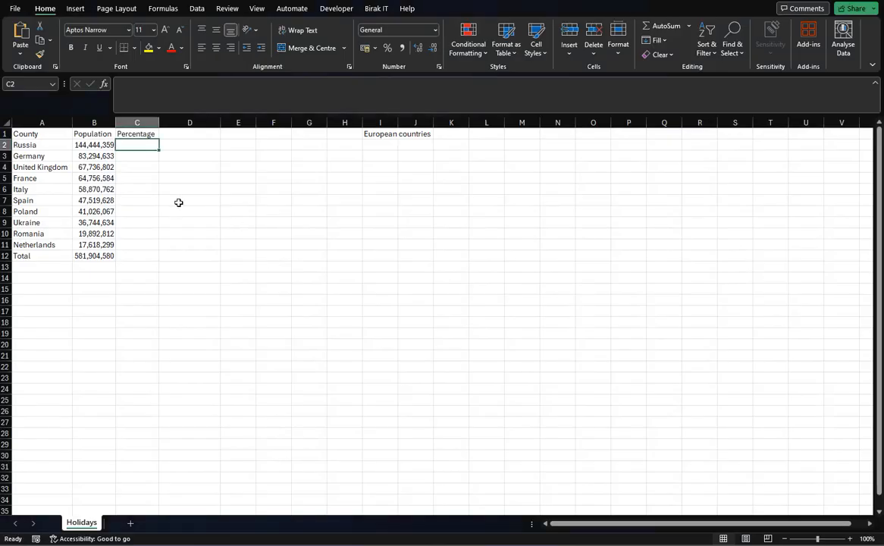
left_click(139, 100)
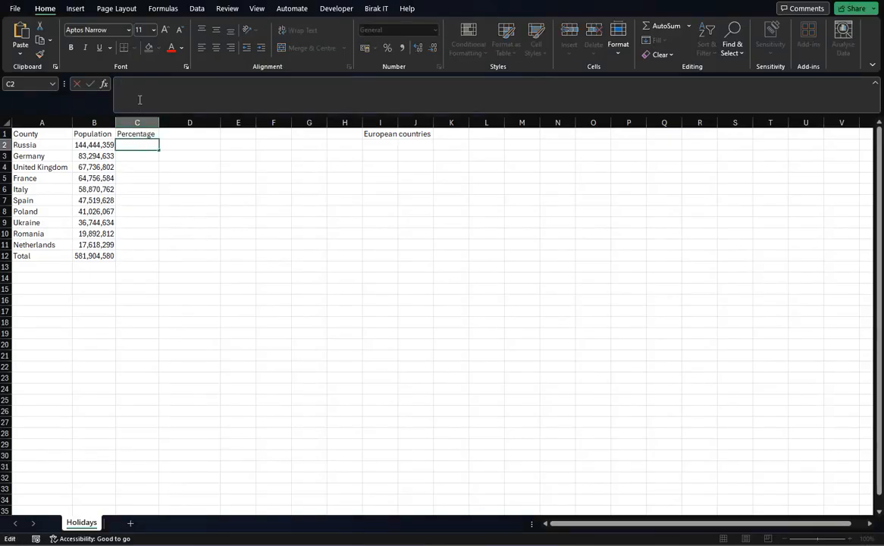
key("ctrl+v")
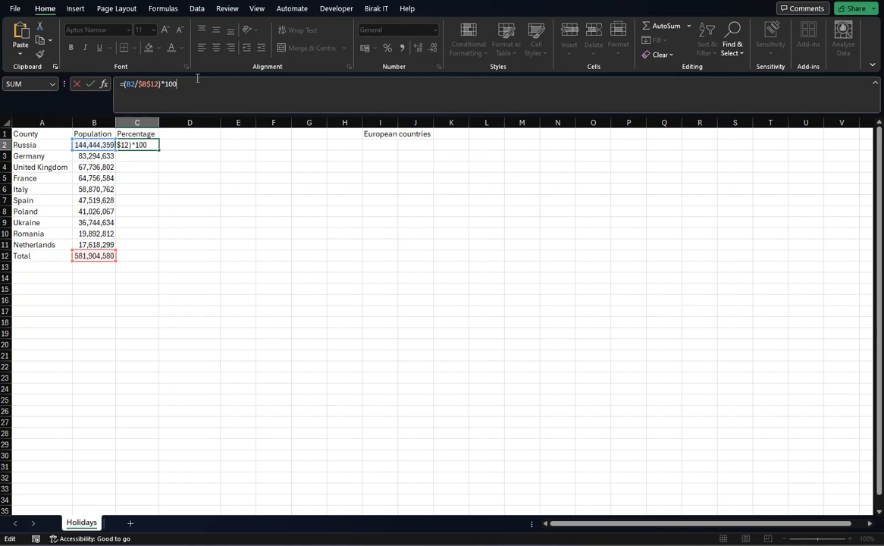
key("Return")
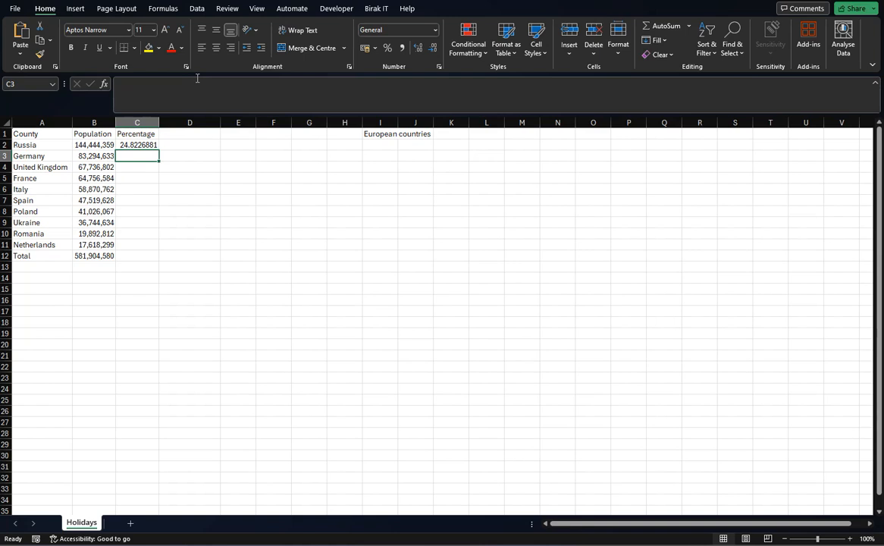
- Fill the percentage formula in cell C2 down through C11 for the remaining countries
left_click(130, 144)
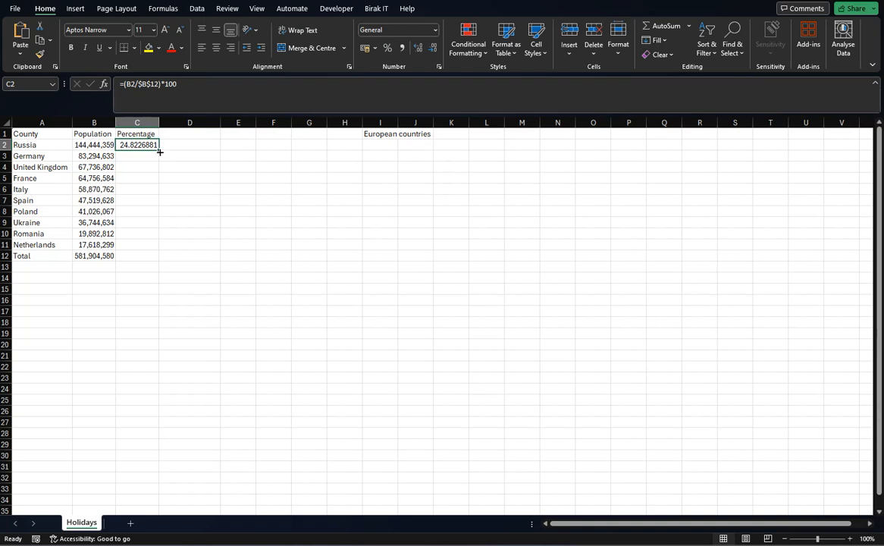
left_click_drag(160, 152, 152, 247)
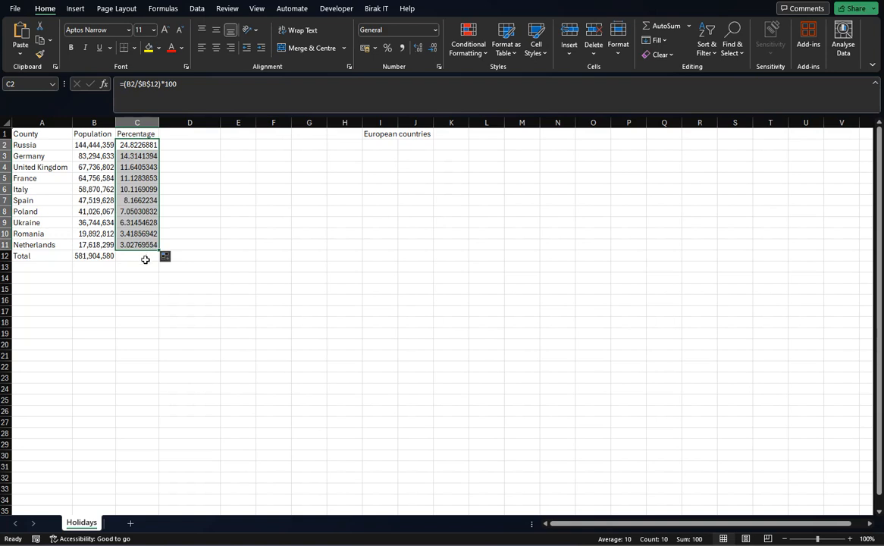
- Copy the total formula from ChatGPT's reply, enter =SUM(C2:C11) in cell C12 of the Excel worksheet, and check it against C2 to C11
left_click(145, 260)
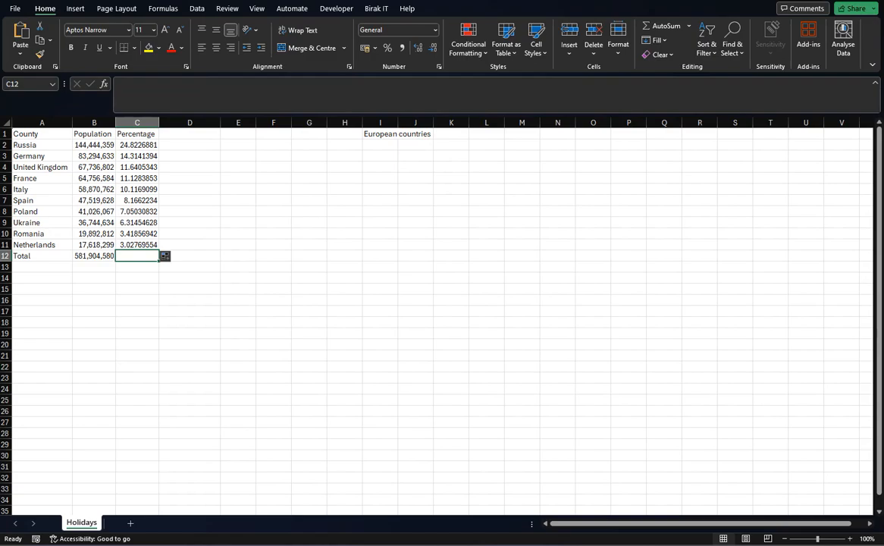
key("alt+Tab")
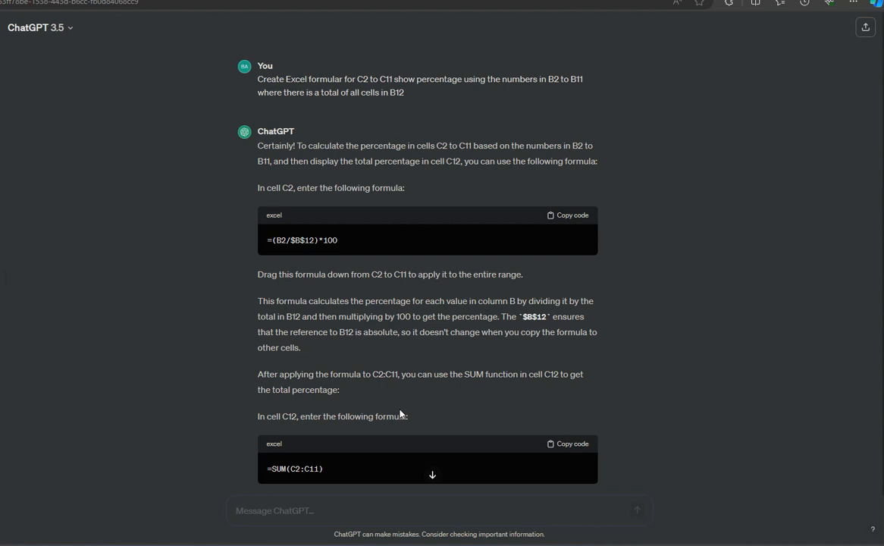
left_click_drag(323, 470, 268, 470)
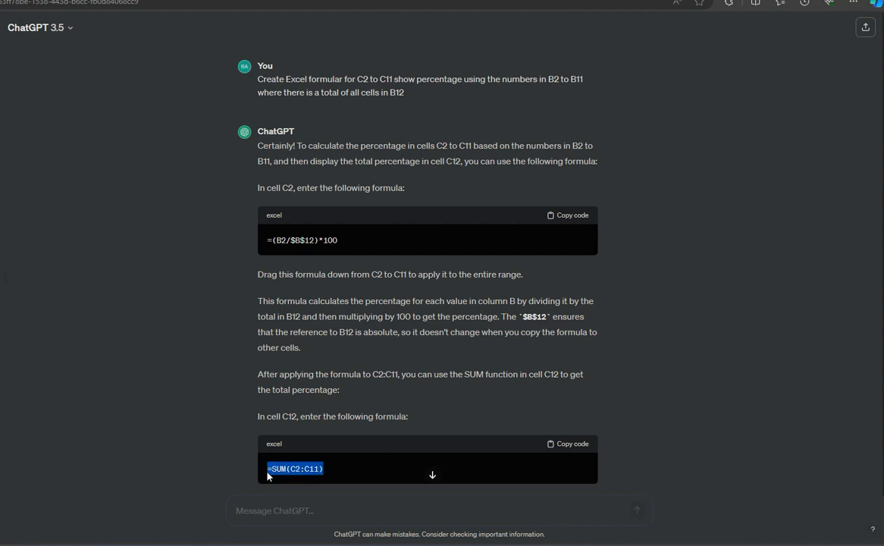
right_click(271, 470)
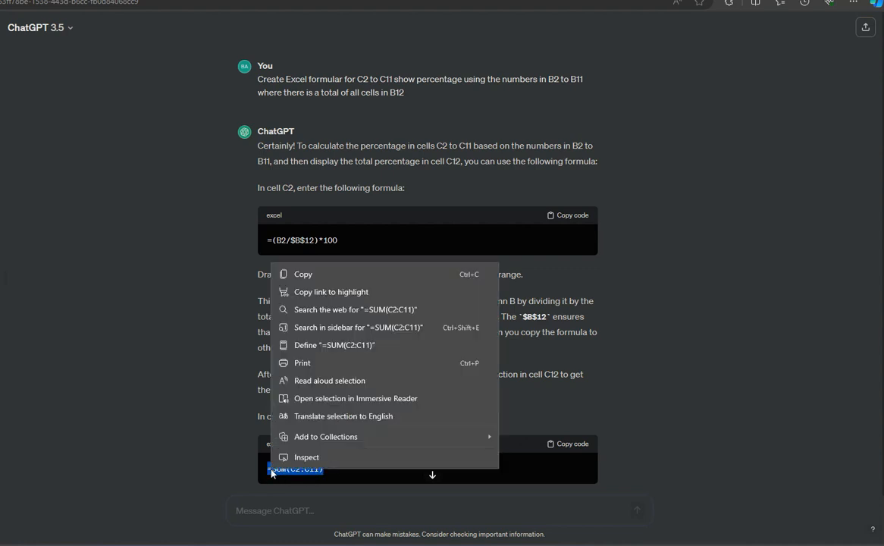
left_click(322, 276)
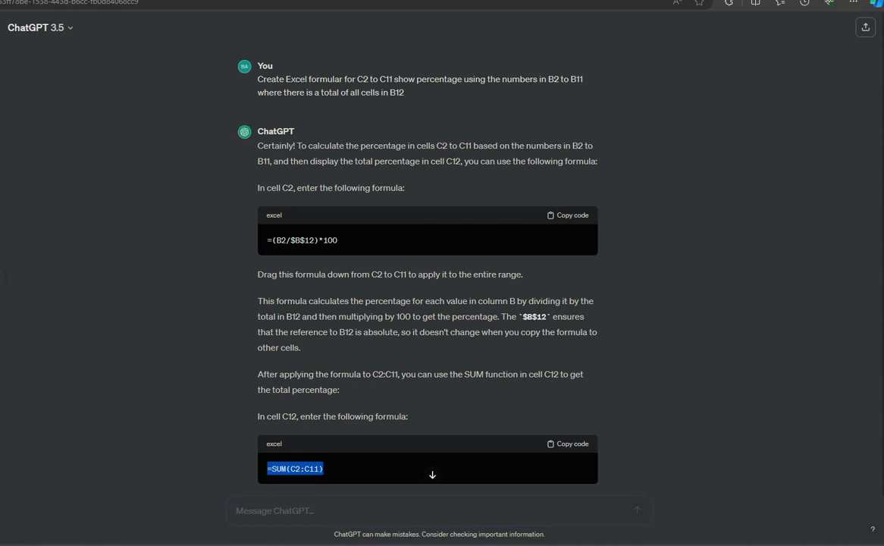
key("alt+Tab")
left_click(197, 98)
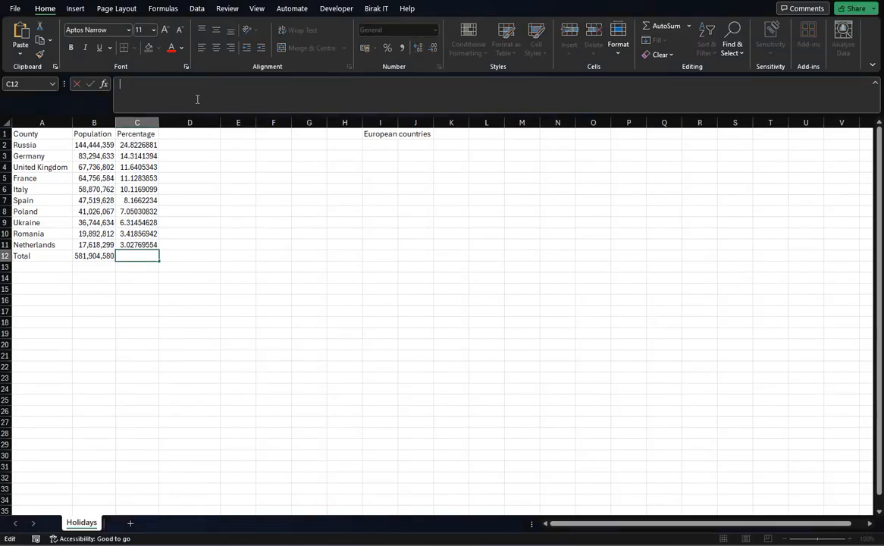
key("ctrl+v")
key("Return")
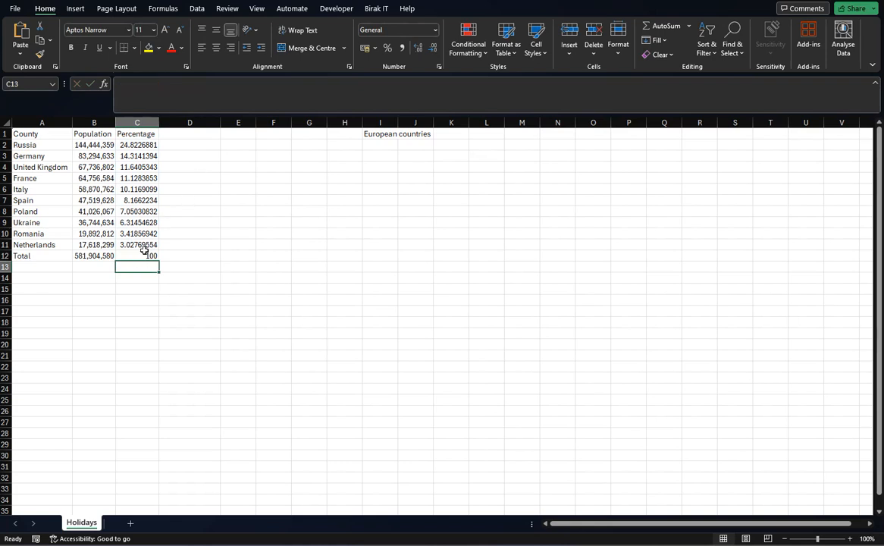
left_click_drag(138, 144, 141, 241)
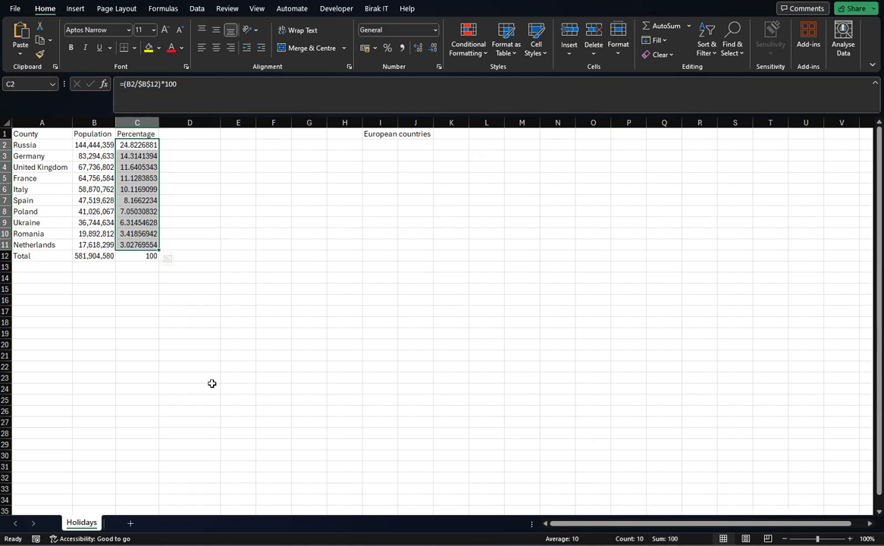
left_click(135, 269)
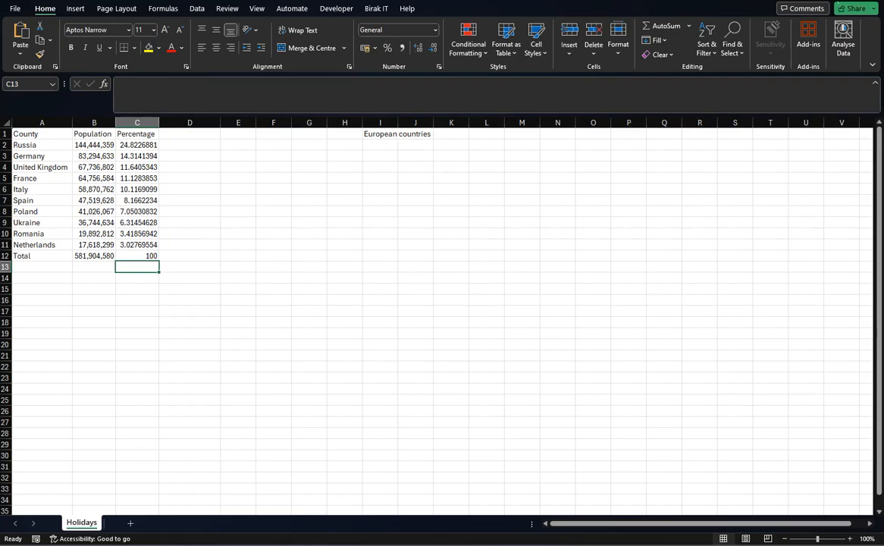
- Switch to ChatGPT and review its instructions for showing C2 to C11 as percentages, noting Format Cells and the Percentage category
left_click(827, 1)
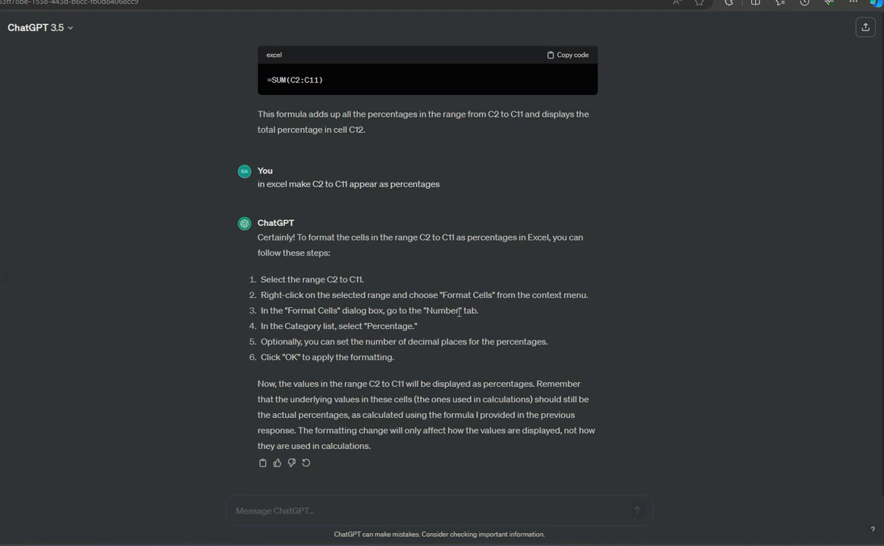
left_click_drag(443, 295, 492, 294)
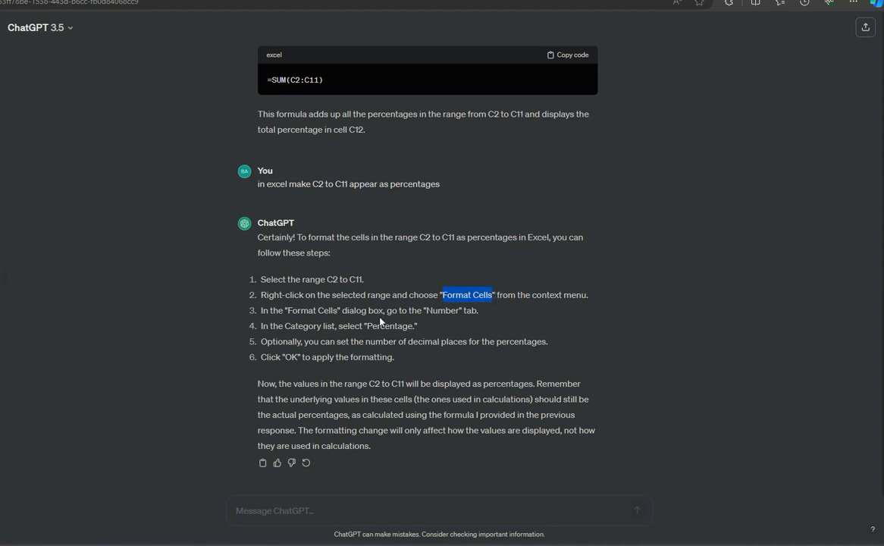
double_click(395, 326)
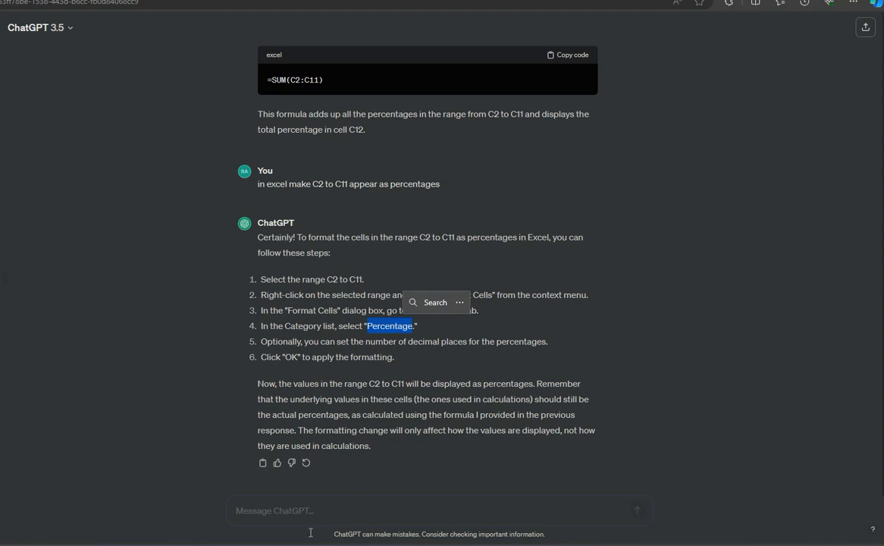
- Switch back to the Excel worksheet and format cells C2 to C11 as Percentage with 1 decimal place
key("alt+Tab")
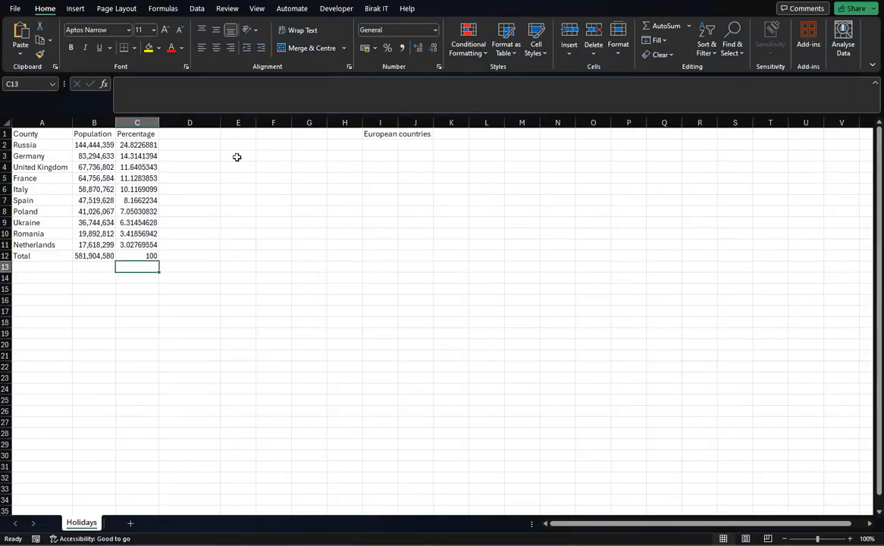
left_click(121, 246)
left_click_drag(121, 246, 126, 144)
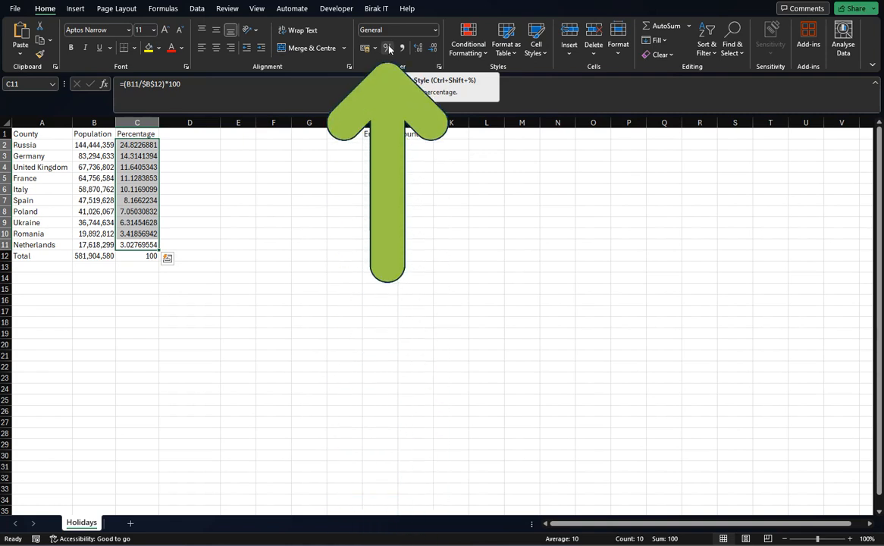
right_click(126, 177)
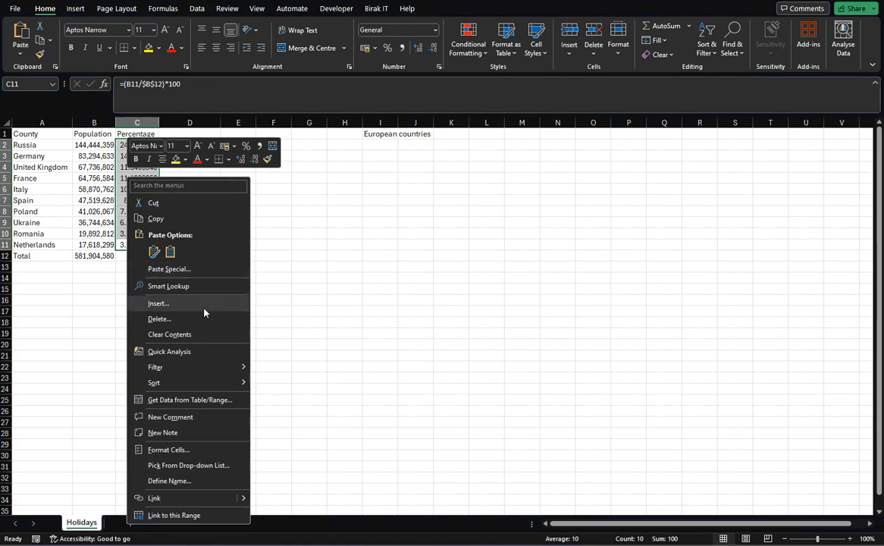
left_click(167, 450)
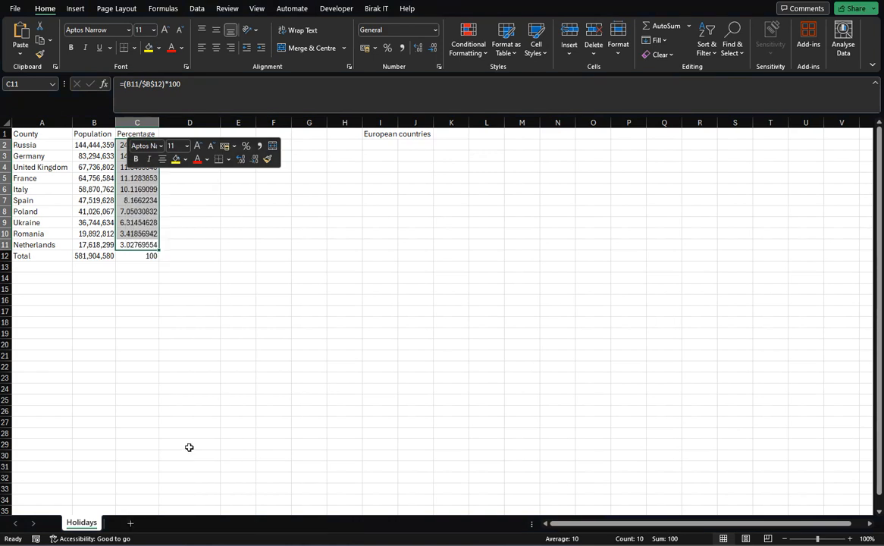
left_click(73, 369)
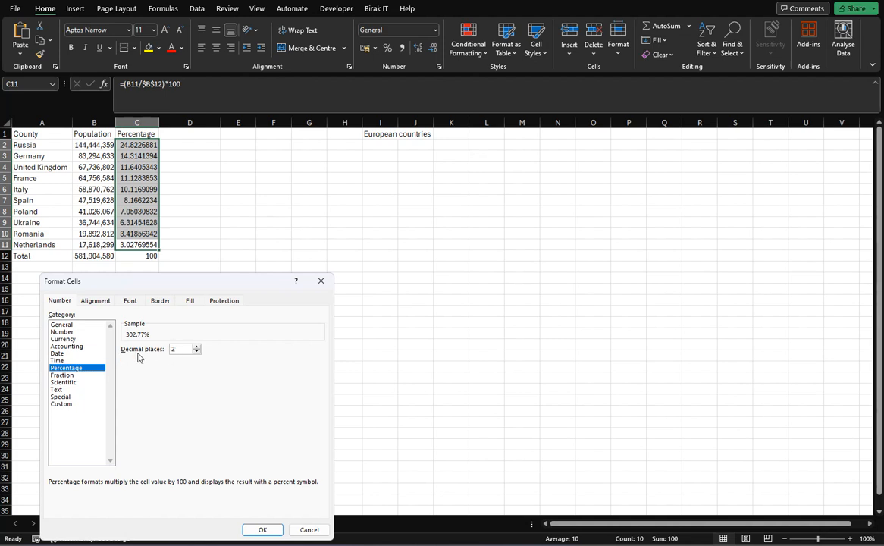
left_click(198, 353)
left_click(197, 353)
left_click(196, 350)
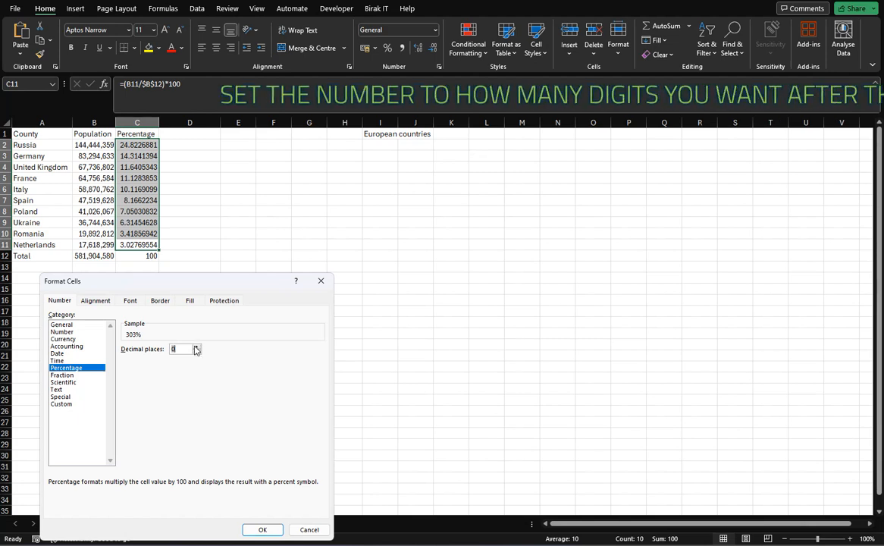
left_click(196, 349)
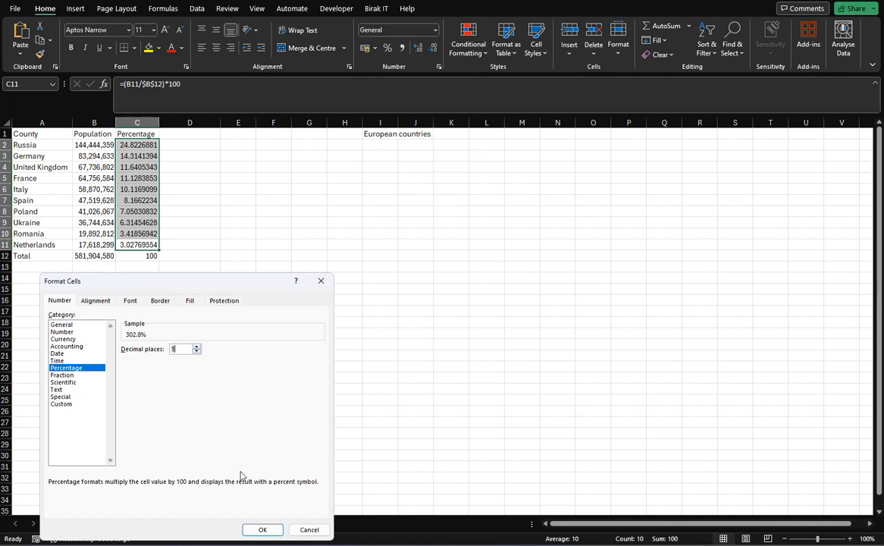
left_click(264, 530)
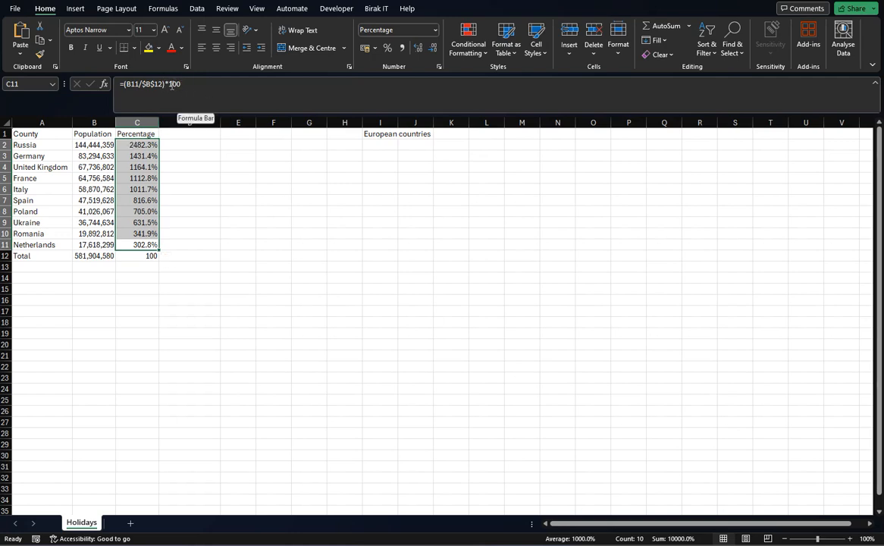
- Remove *100 from the formula in cell C2, leaving =(B2/$B$12), and fill it down through C11
left_click(132, 145)
left_click(200, 86)
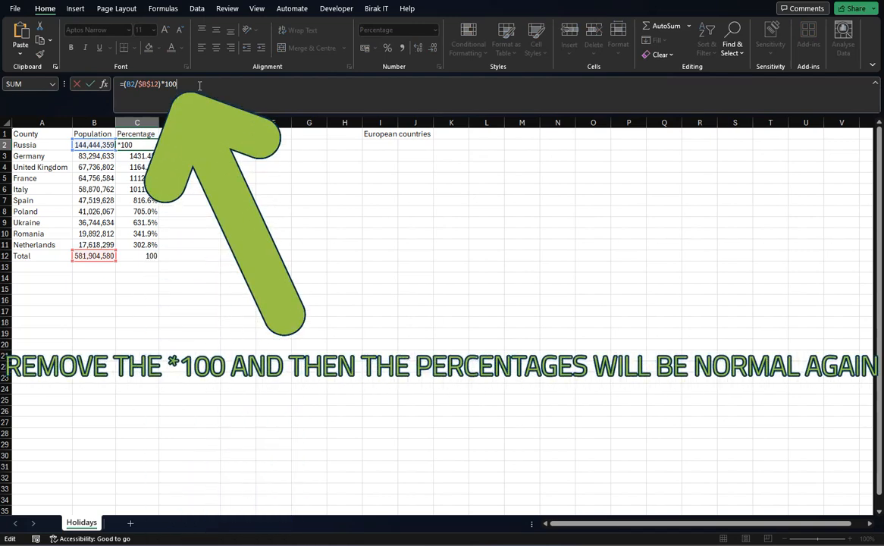
key("BackSpace")
key("BackSpace")
key("BackSpace")
key("BackSpace")
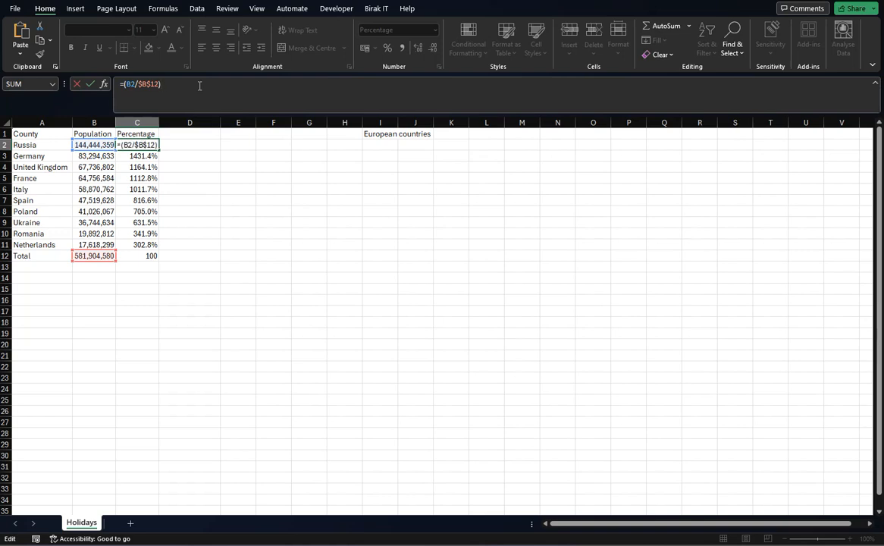
key("Return")
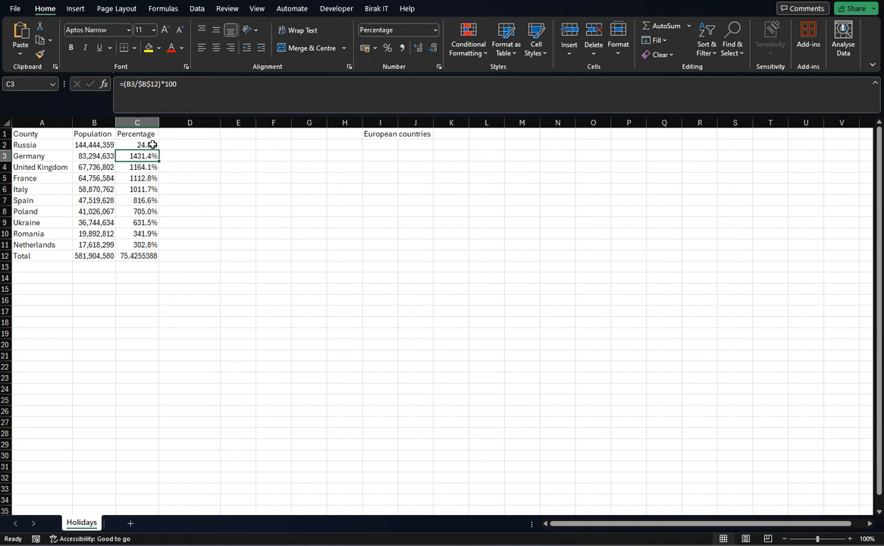
left_click(153, 146)
left_click_drag(159, 151, 159, 251)
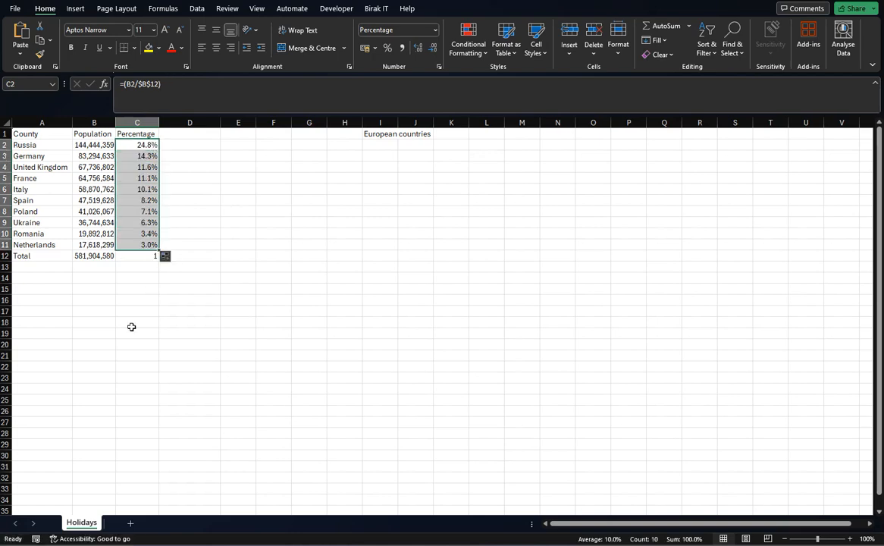
- Replace the total in cell C12 with an AutoSum of the percentages above it
left_click(143, 255)
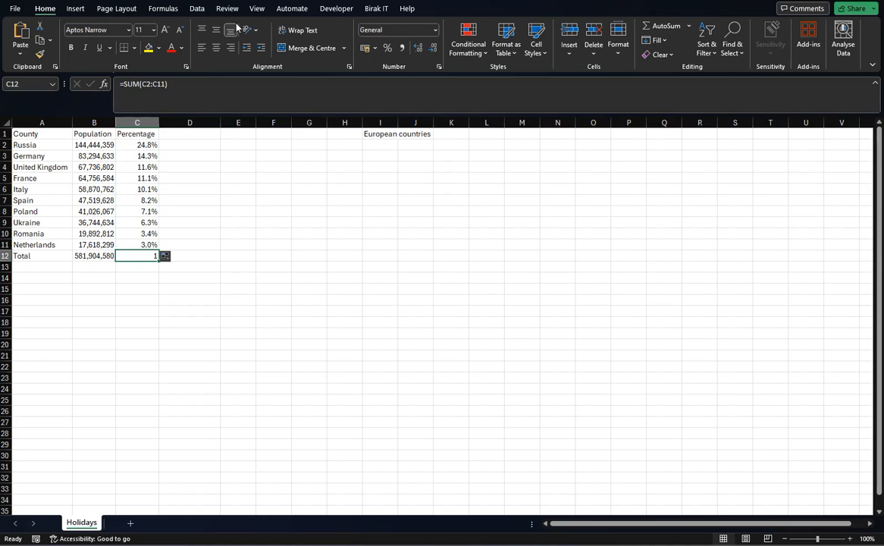
left_click(667, 27)
key("Return")
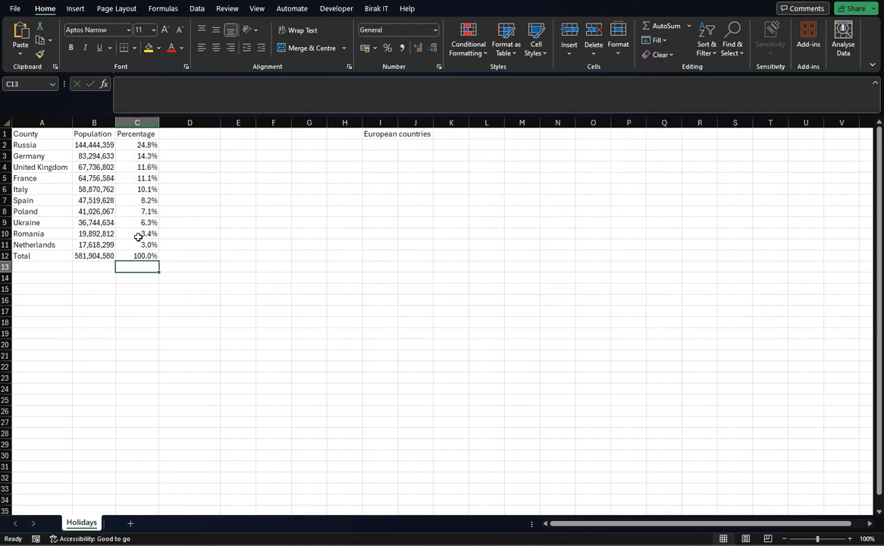
- Examine the formula in cell C2 and its references to B2 and $B$12, leaving the formula unedited
left_click(140, 144)
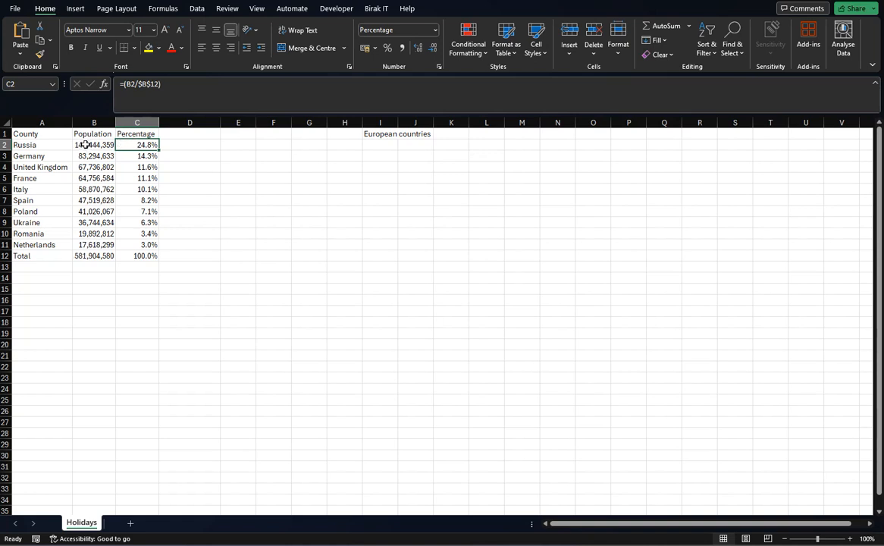
left_click(86, 256)
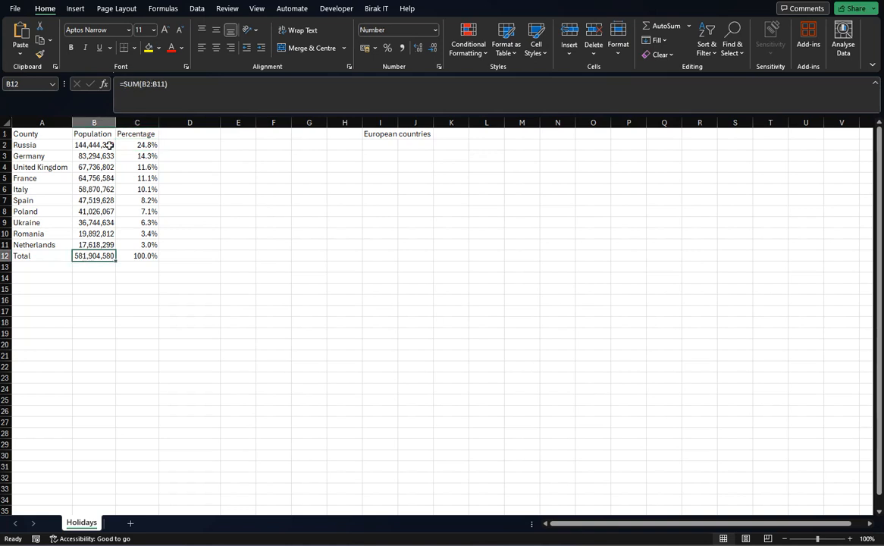
left_click(88, 144)
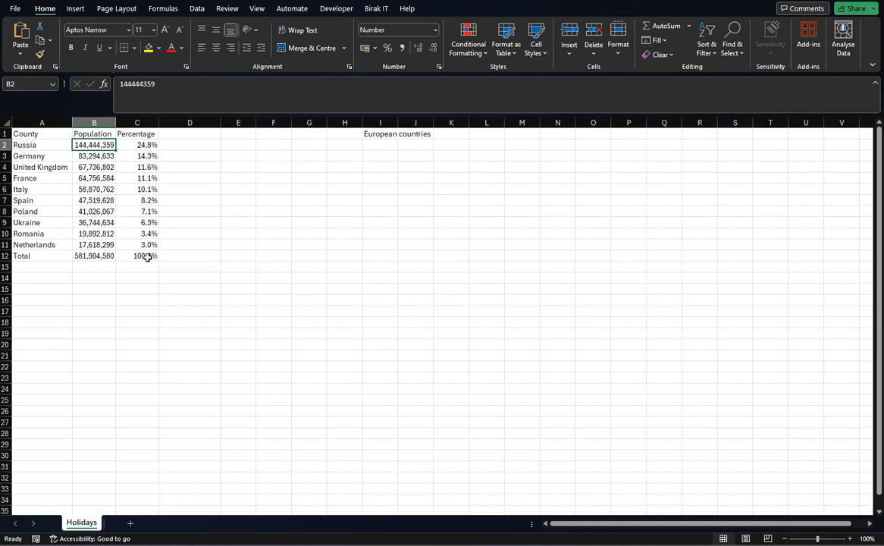
left_click(132, 144)
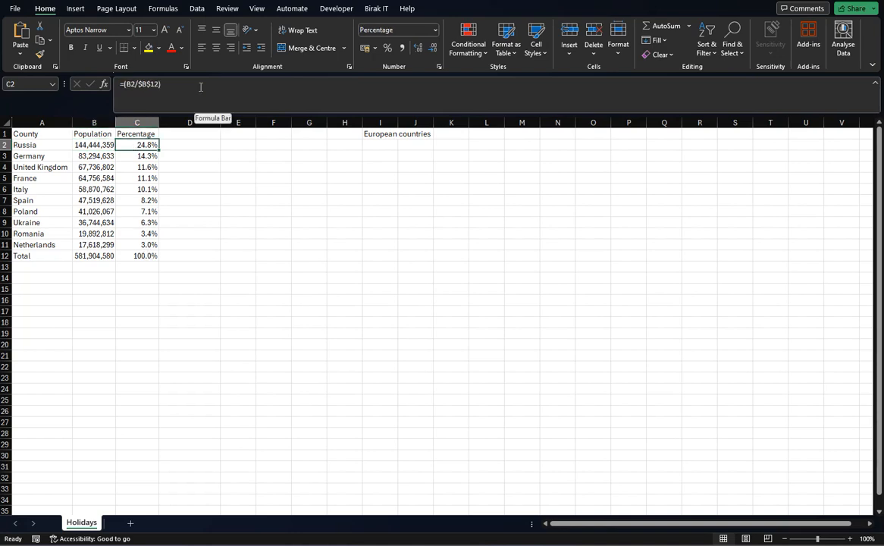
double_click(129, 83)
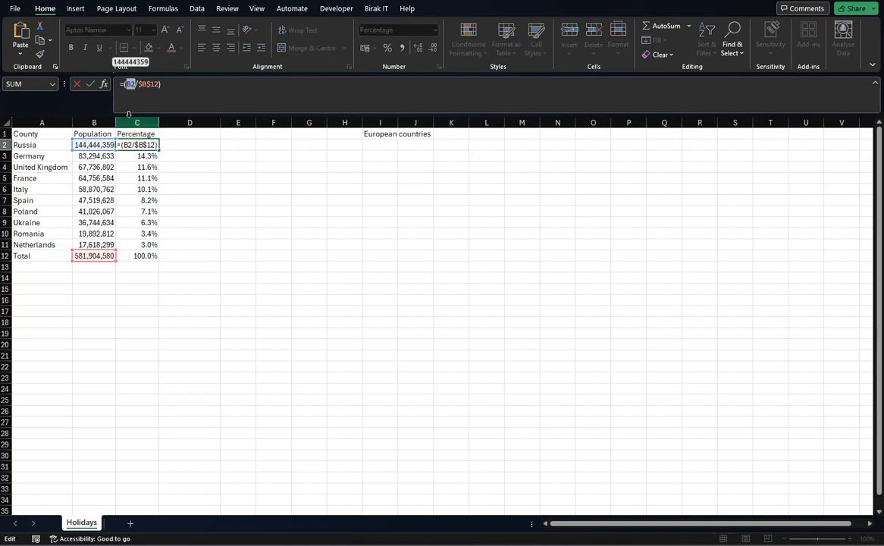
left_click_drag(138, 84, 159, 86)
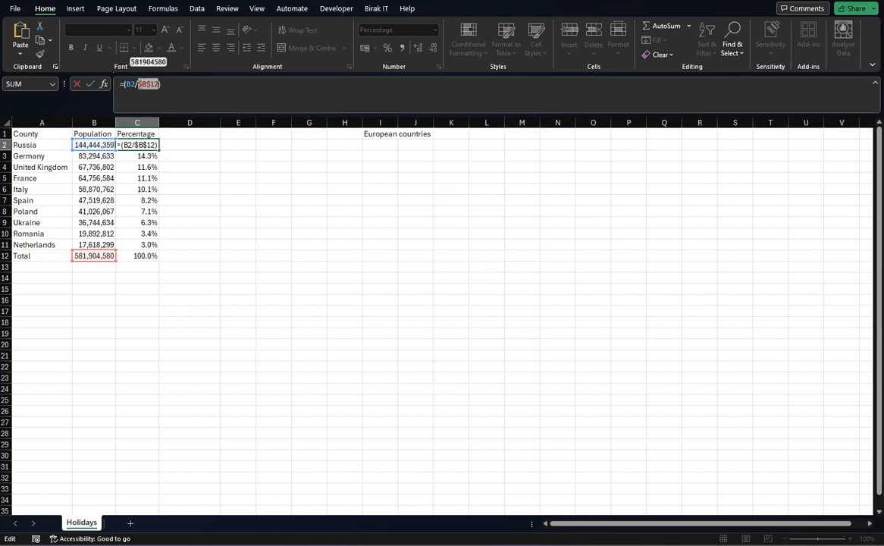
left_click(78, 84)
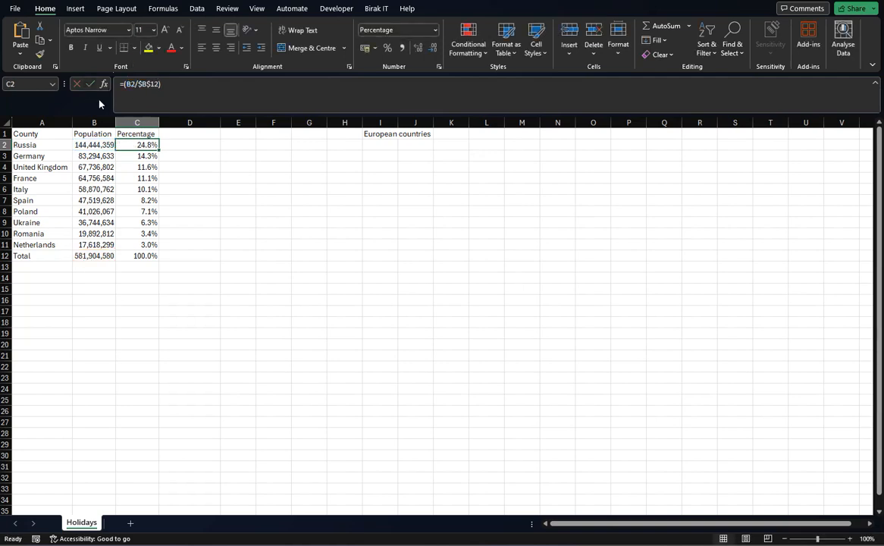
- Review the percentage formulas in column C from C3 downward, comparing their row references and fixed $B$12 reference, and return to C2
left_click(123, 155)
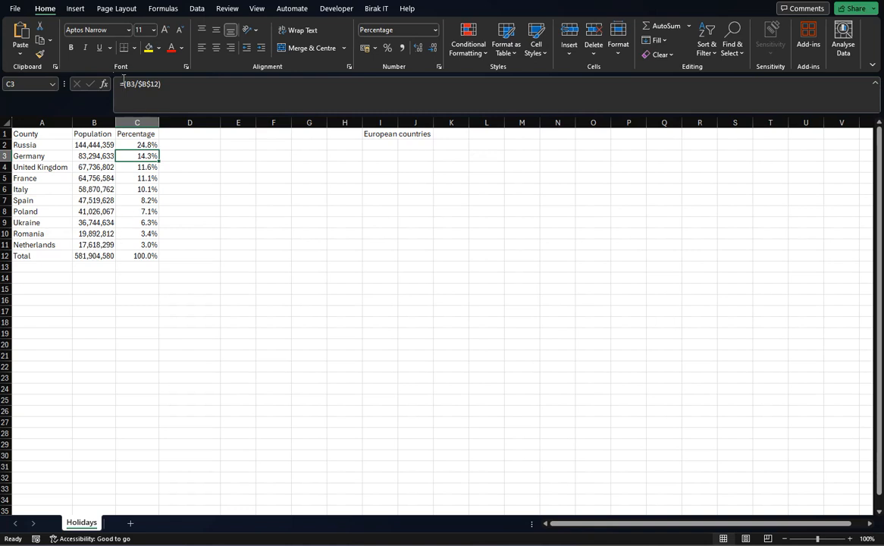
left_click(139, 168)
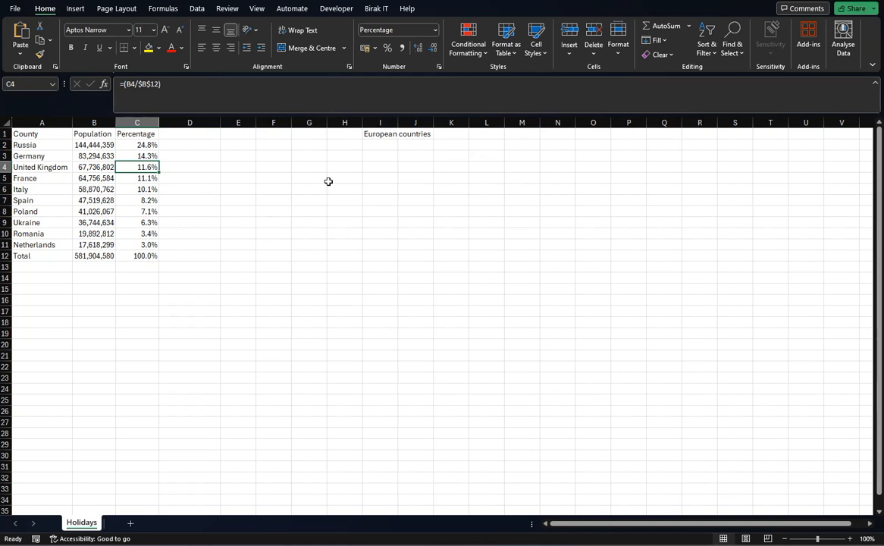
key("Down")
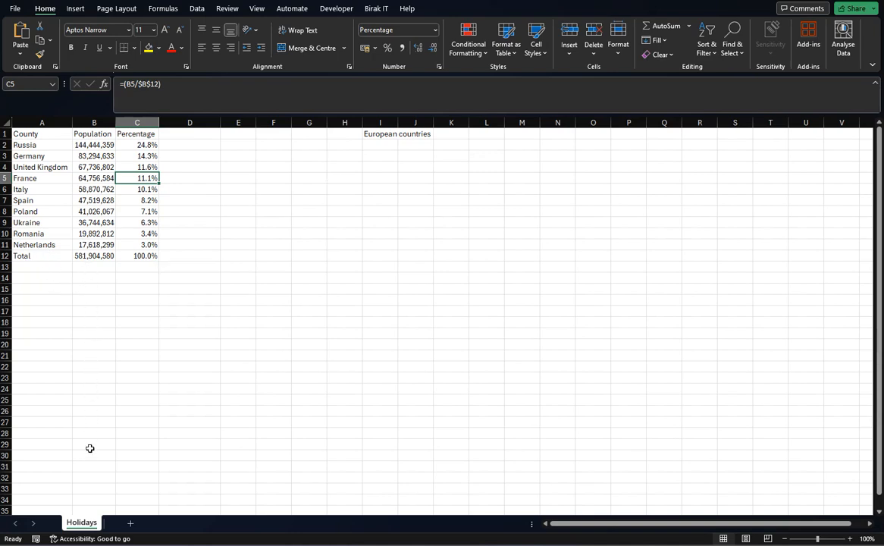
key("Down")
key("Down")
key("Down")
key("Down")
key("Down")
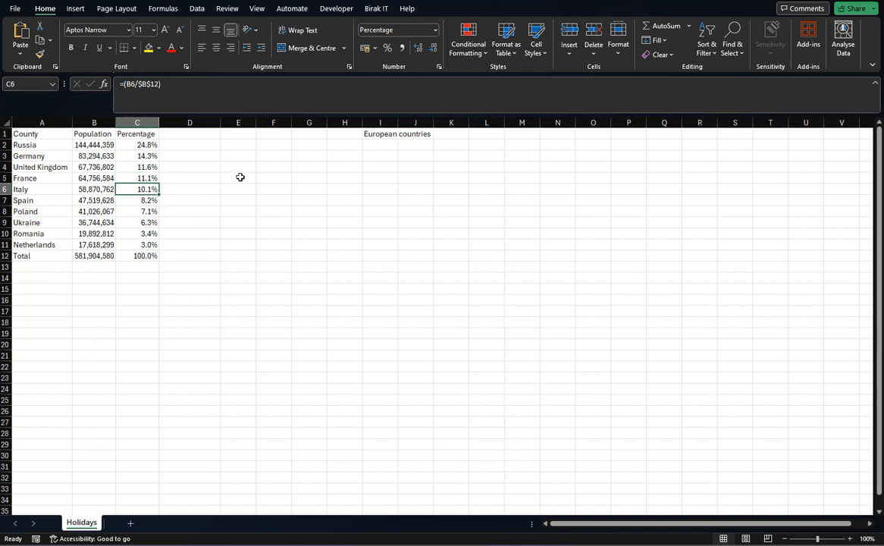
key("Up")
key("Up")
key("Up")
key("Up")
key("Up")
key("Up")
key("Up")
key("Up")
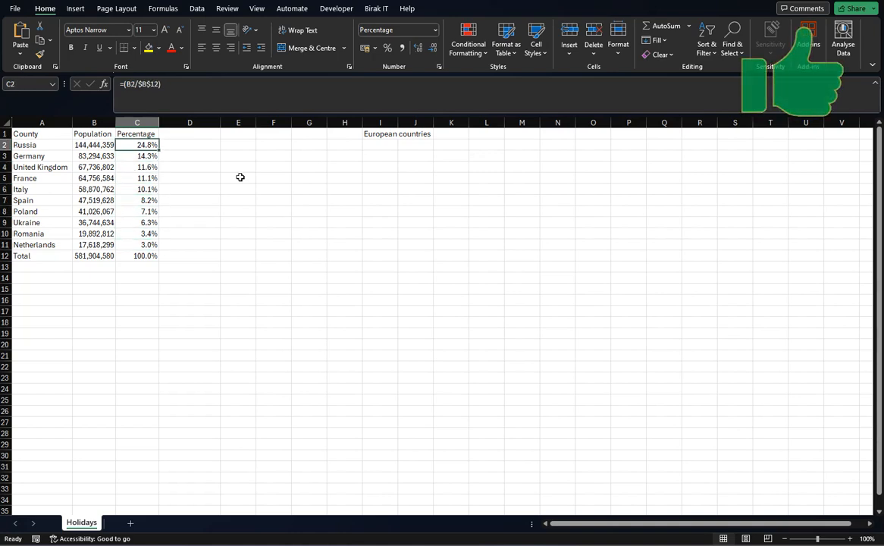
- Copy the C2 formula into D2, remove its dollar signs to leave =(B2/B12), and fill it down through D11
key("F2")
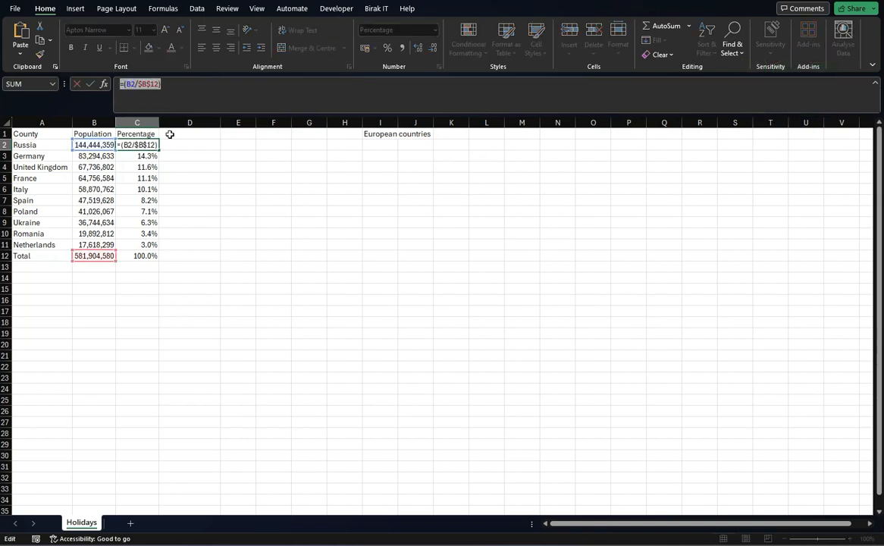
key("Escape")
left_click(171, 143)
type("=(B2/$B$12)")
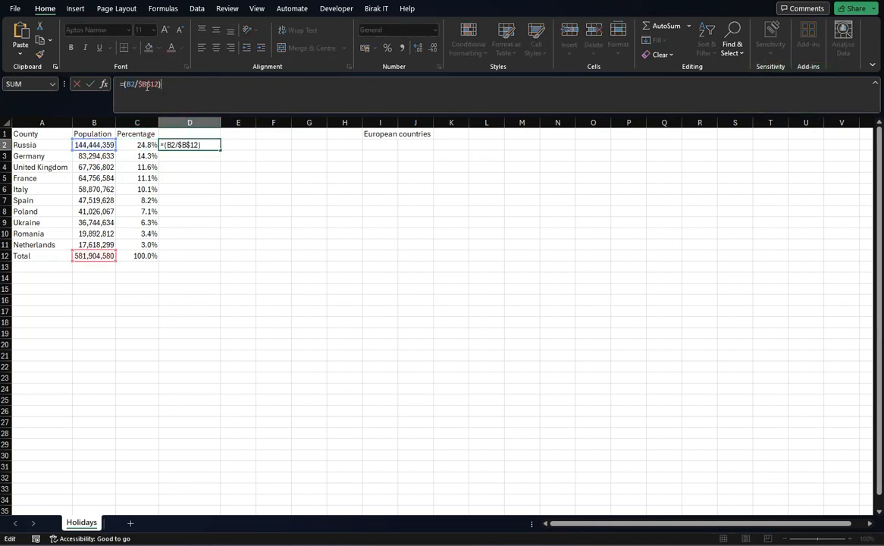
left_click(139, 84)
key("BackSpace")
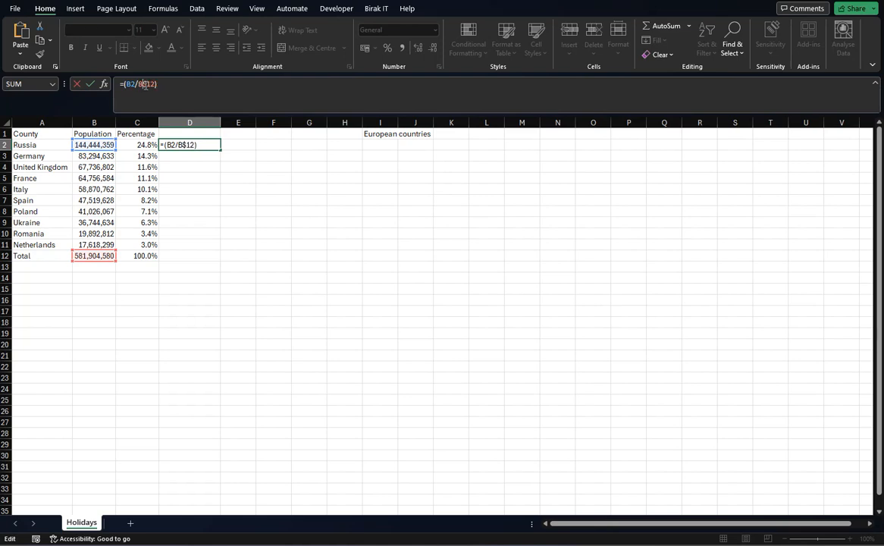
key("Return")
left_click(177, 141)
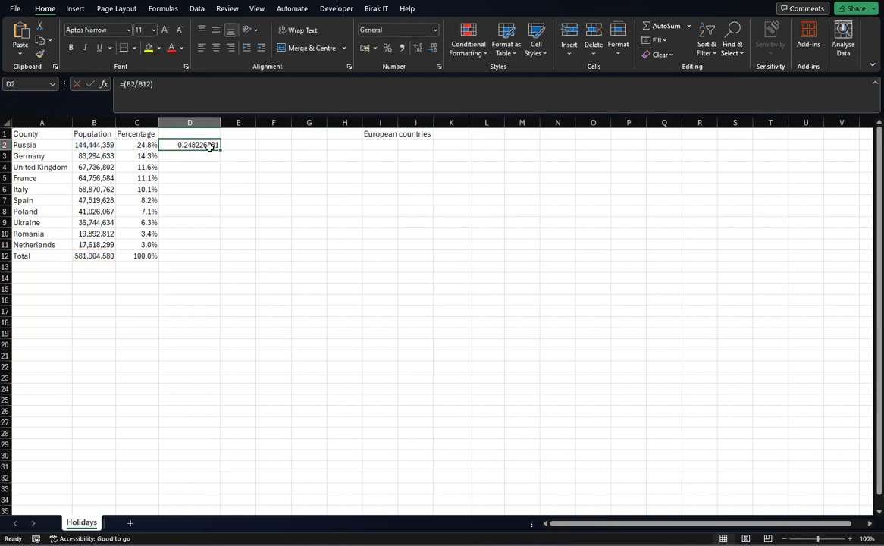
left_click_drag(220, 150, 217, 245)
left_click(149, 321)
- Examine the filled formulas in column D from D3 down to D10 to see how the total reference shifts per row
left_click(182, 156)
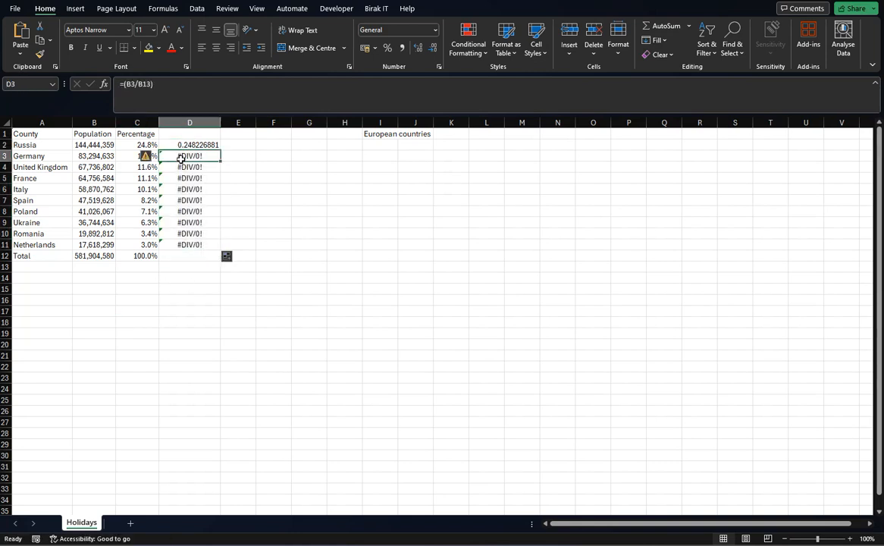
left_click_drag(182, 156, 190, 178)
left_click(188, 156)
key("Down")
key("Down")
key("Down")
key("Down")
key("Down")
key("Down")
key("Down")
key("Down")
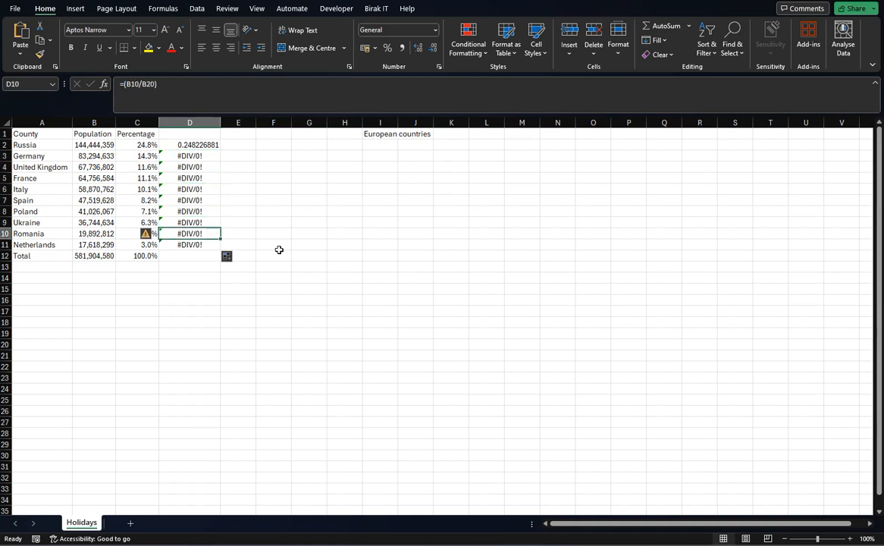
- Clear the test formulas in column D by filling the blank cell D1 down through D13
left_click(200, 135)
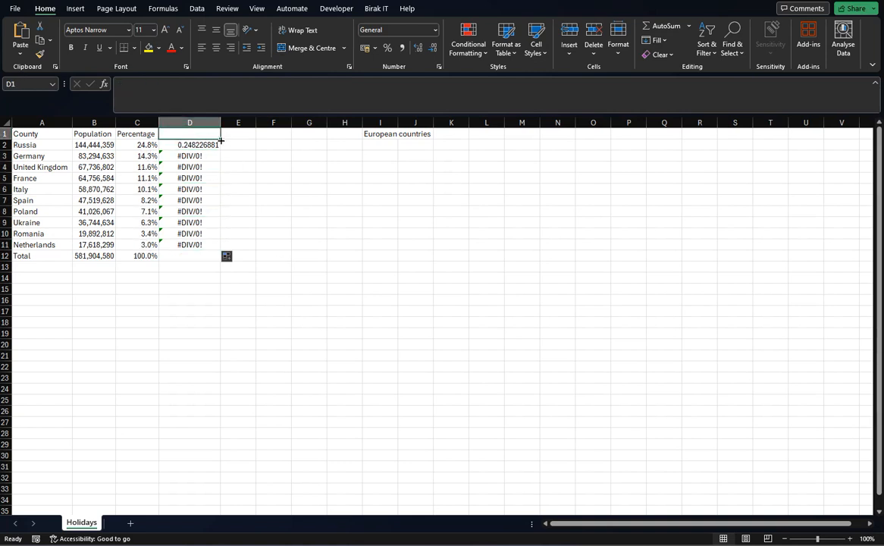
mouse_move(221, 141)
left_mouse_down()
mouse_move(223, 236)
mouse_move(177, 290)
left_mouse_up()
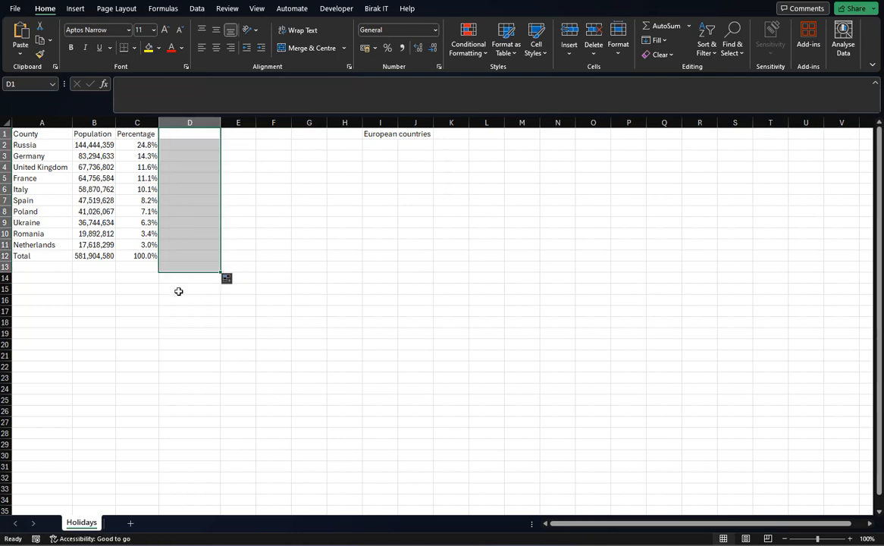
left_click(86, 307)
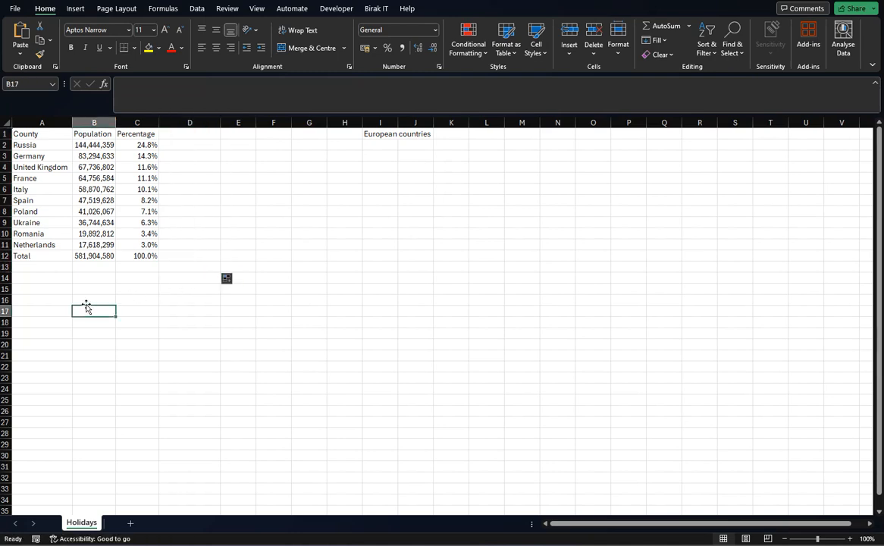
left_click(829, 3)
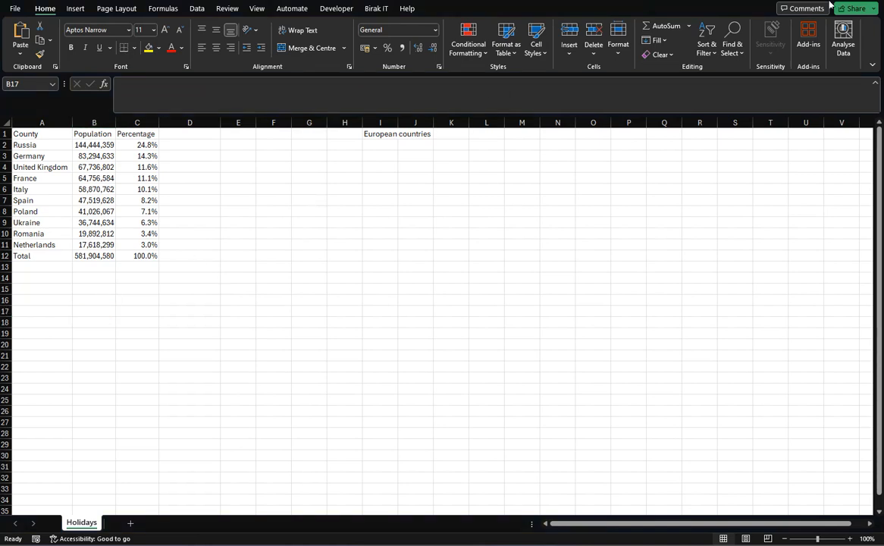